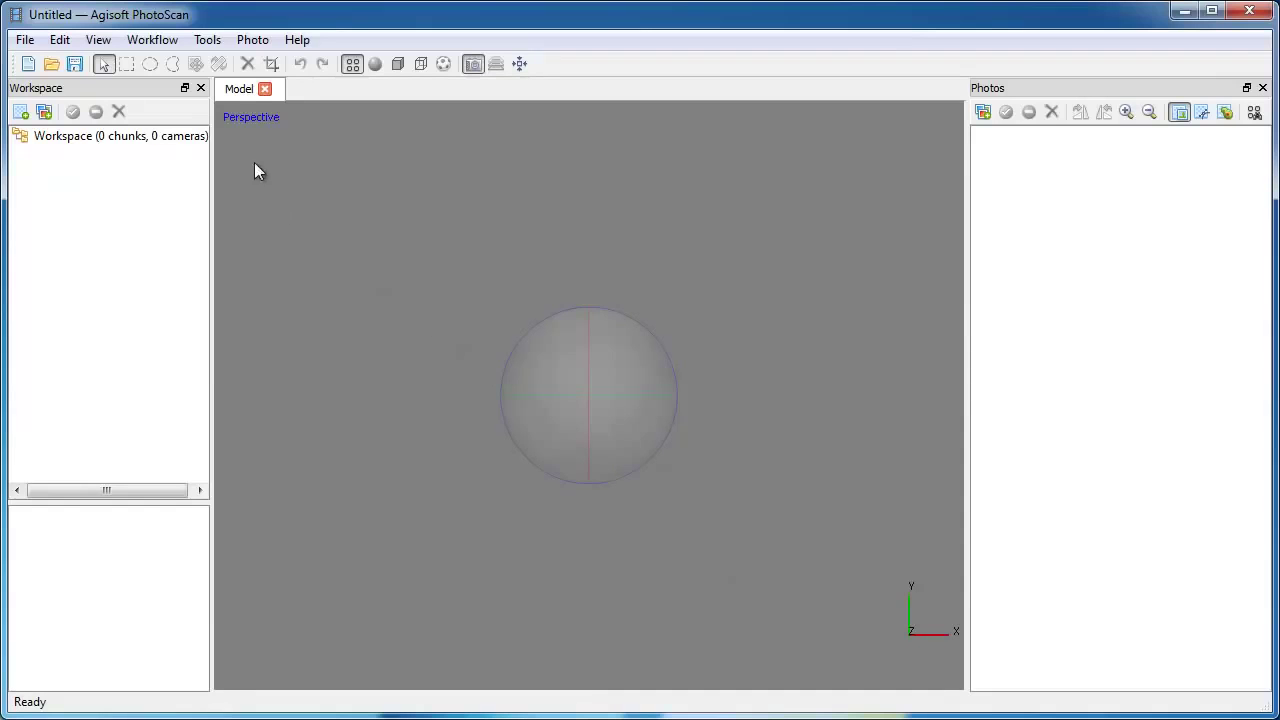
# In Preferences, keep Mild depth filtering and the GeForce GTX TITAN enabled for OpenCL.
pyautogui.click(208, 42)
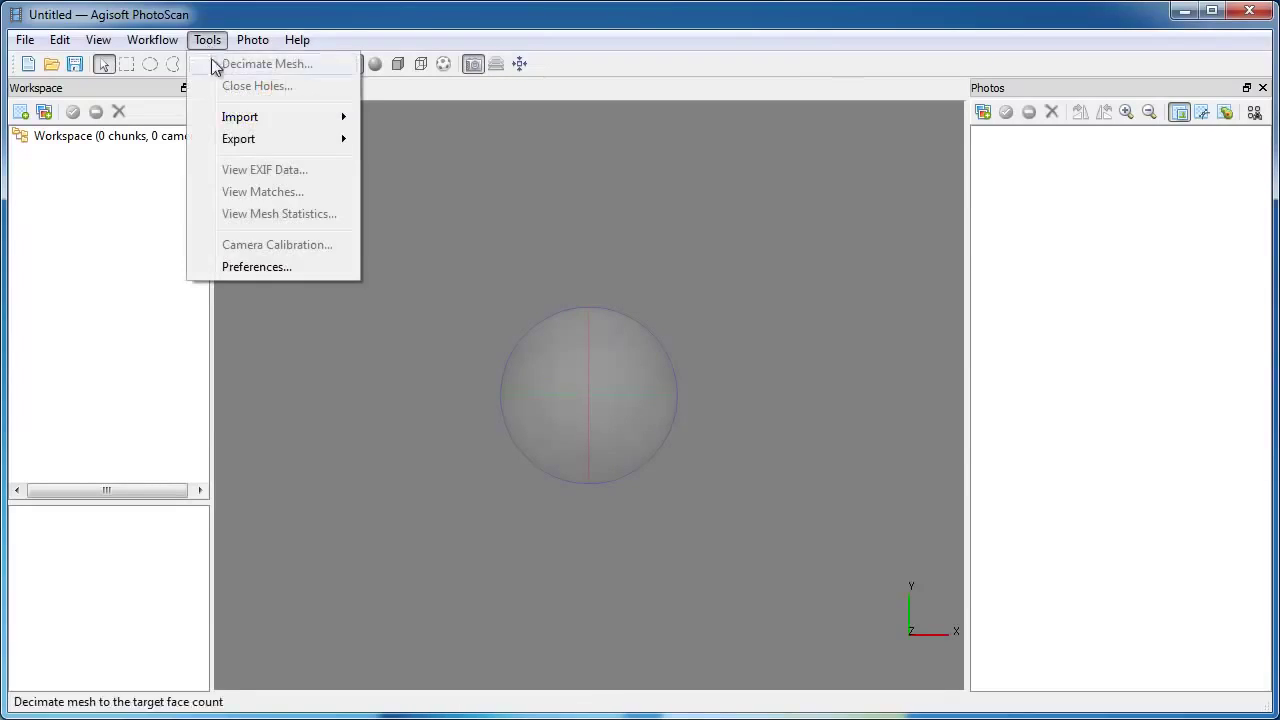
pyautogui.click(259, 268)
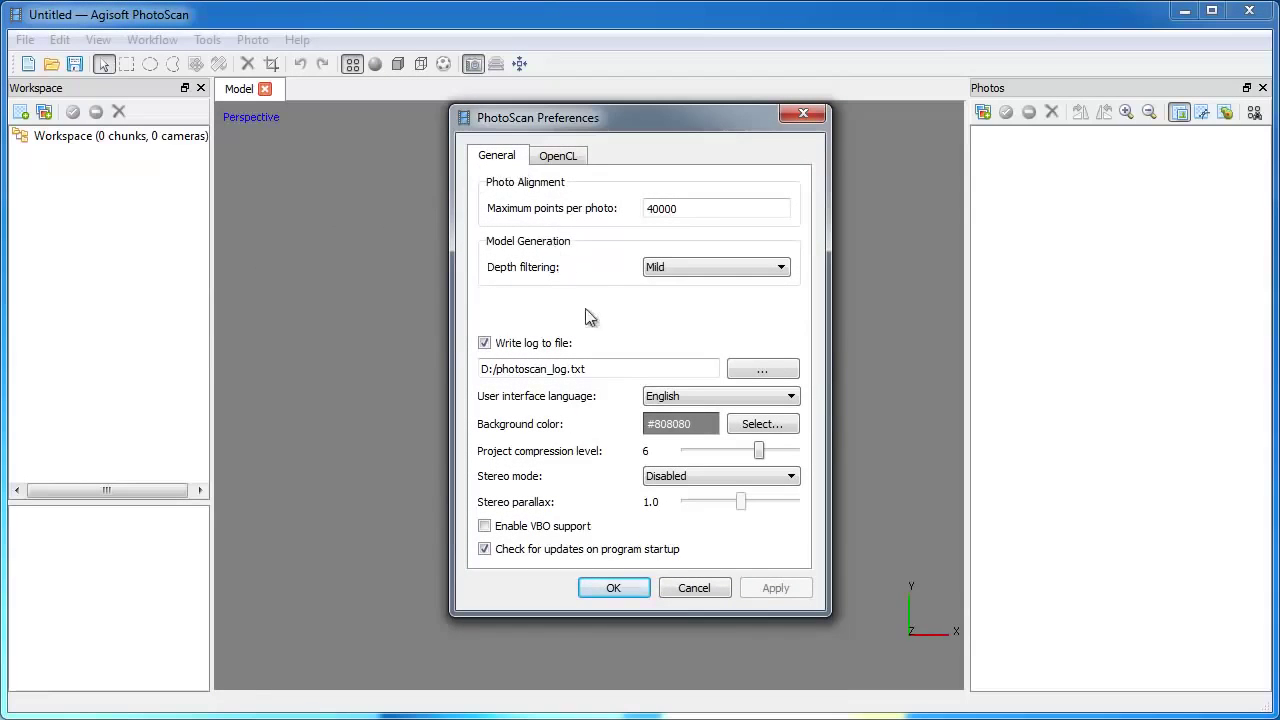
pyautogui.moveTo(600, 368); pyautogui.dragTo(458, 362)
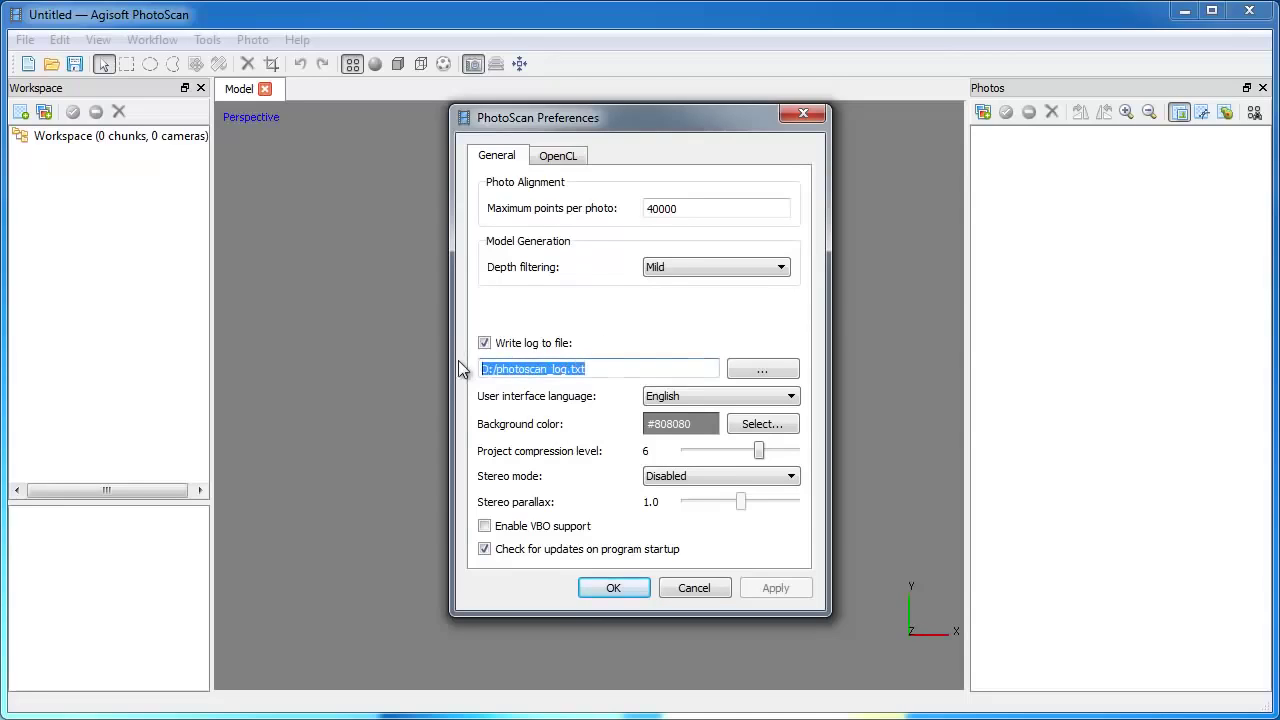
pyautogui.click(783, 268)
pyautogui.click(776, 286)
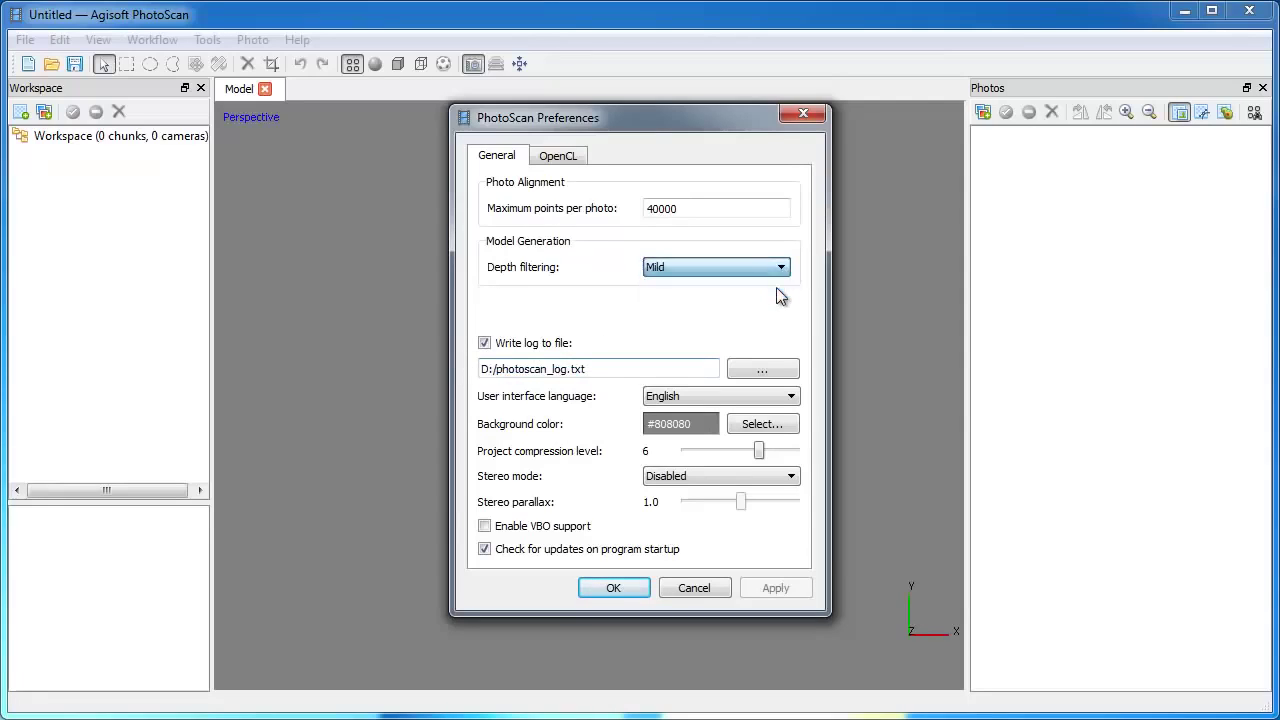
pyautogui.click(572, 158)
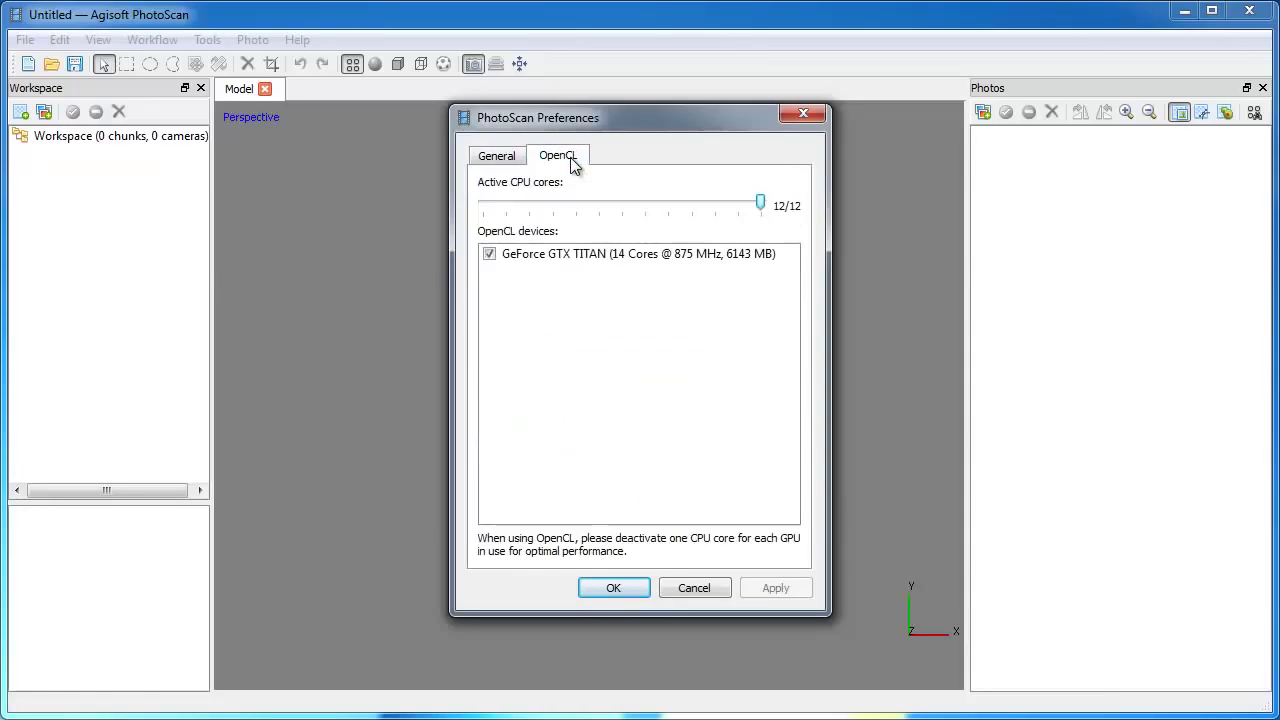
pyautogui.click(490, 256)
pyautogui.click(490, 256)
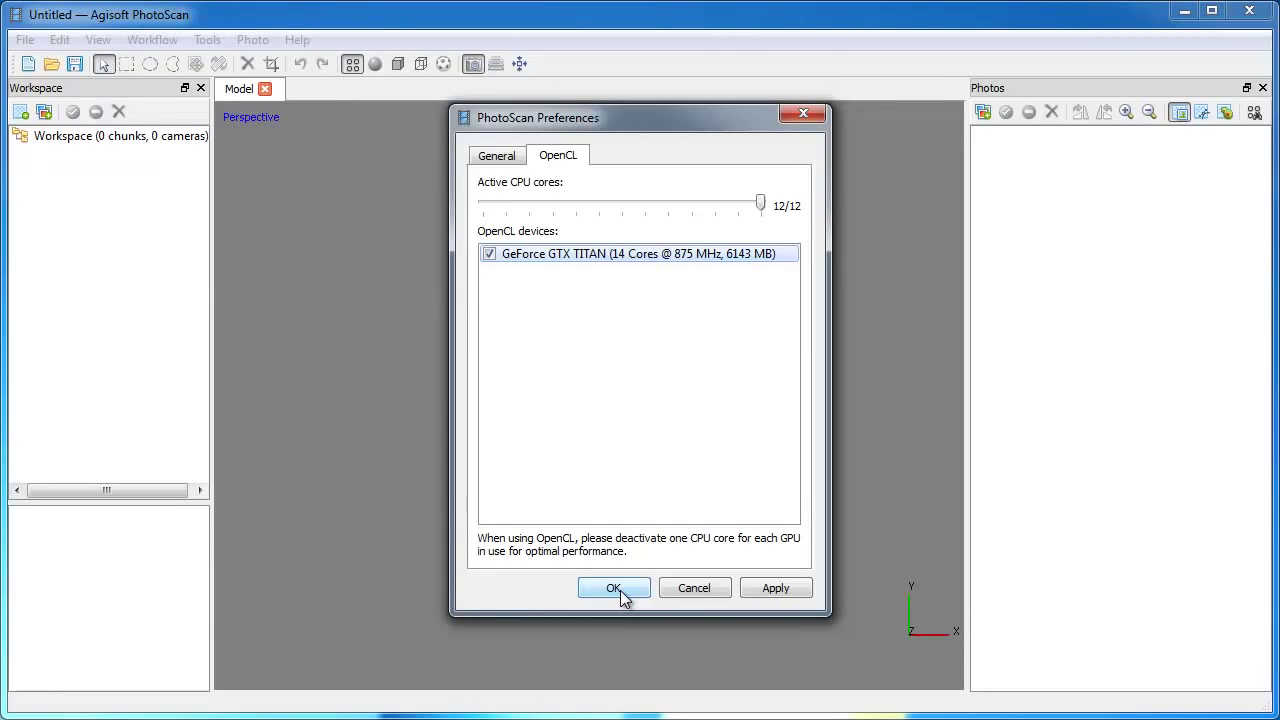
pyautogui.click(613, 588)
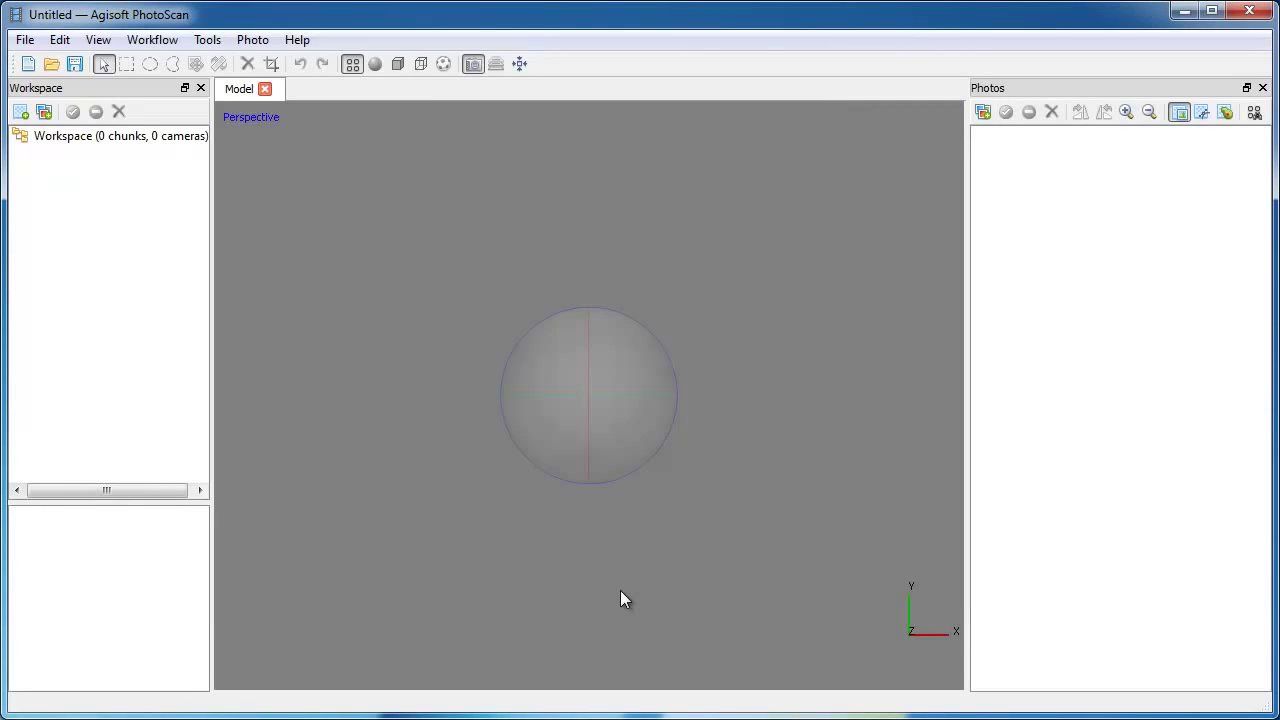
# Add all 32 photos, IMG_3023 to IMG_3054, from the images folder to the project.
pyautogui.click(41, 118)
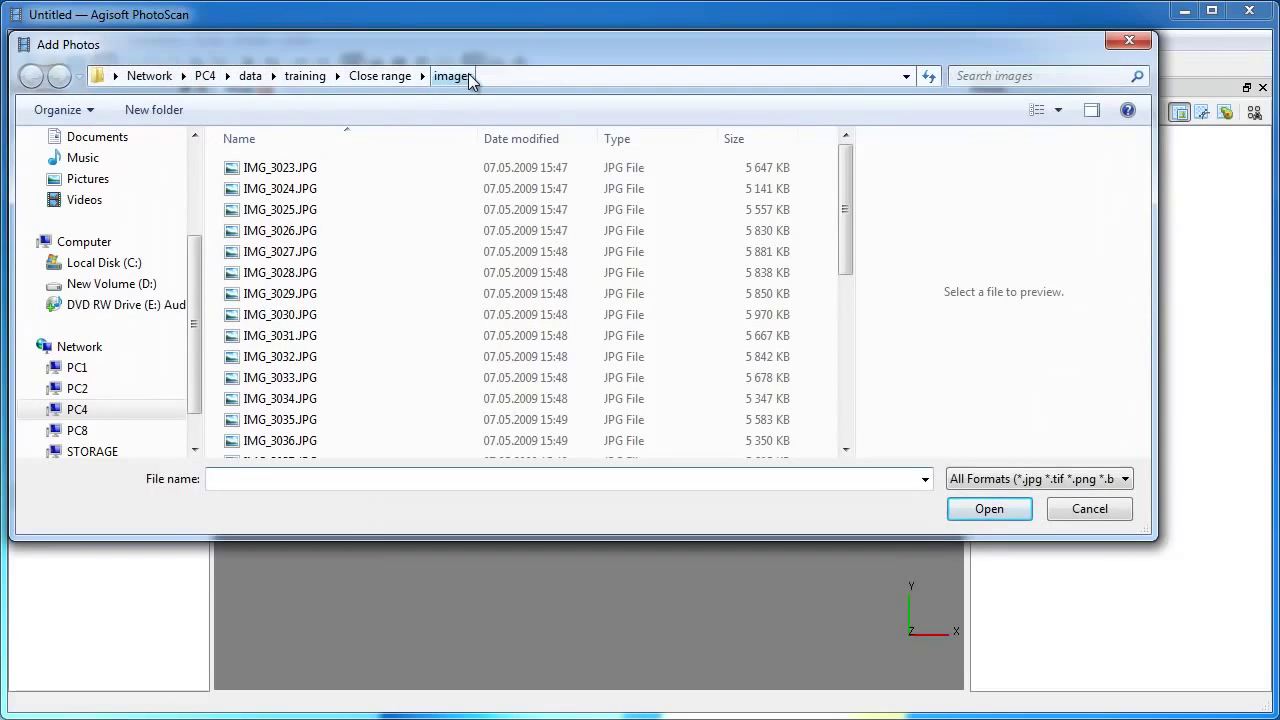
pyautogui.click(409, 170)
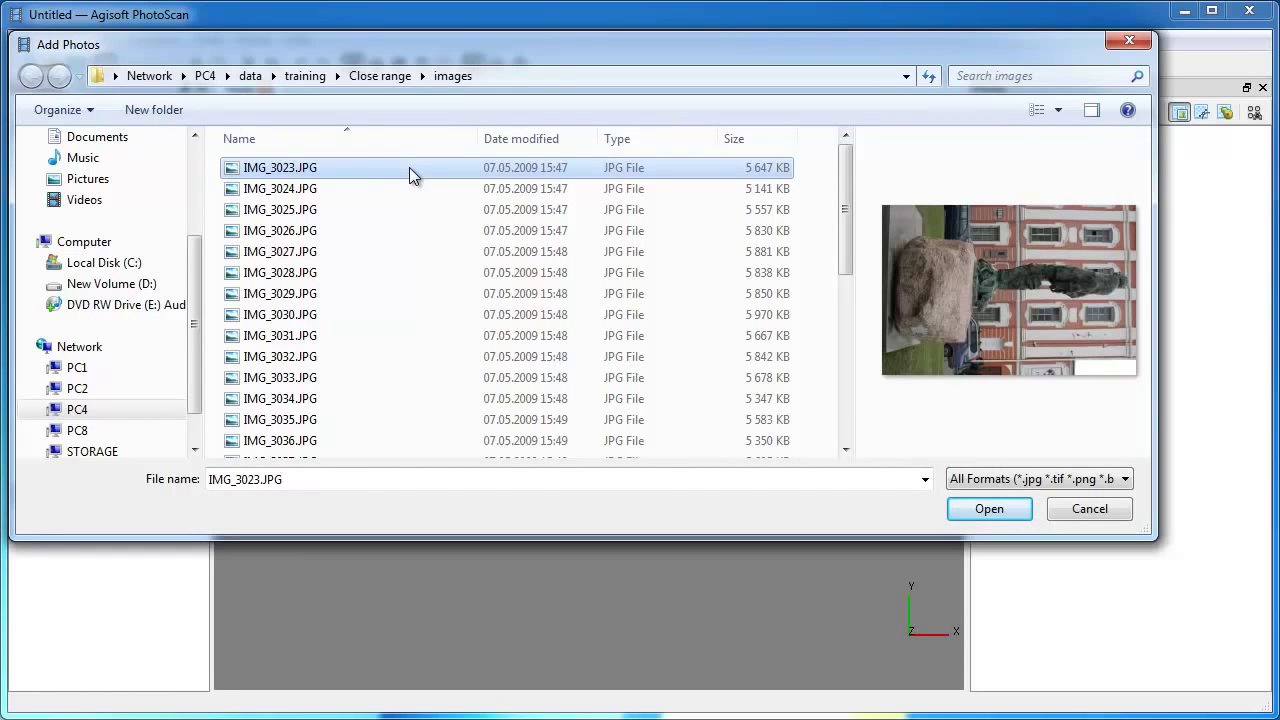
pyautogui.hotkey('ctrl', 'a')
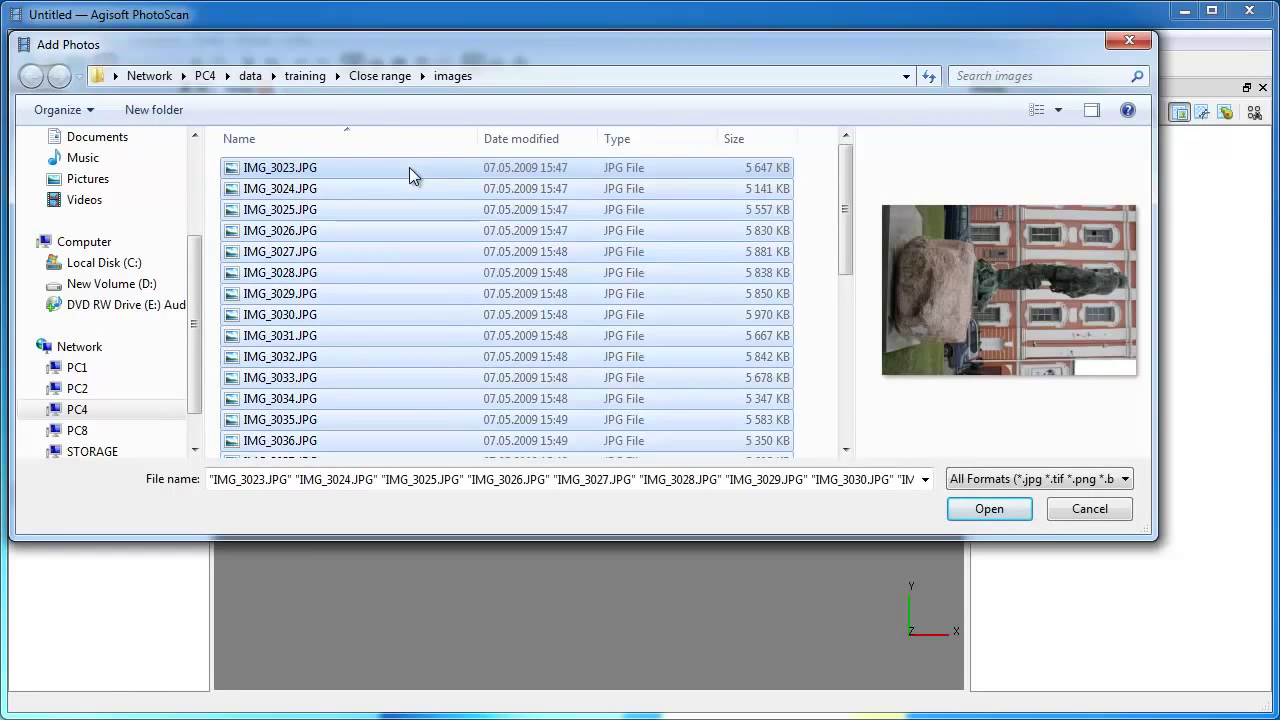
pyautogui.press('Return')
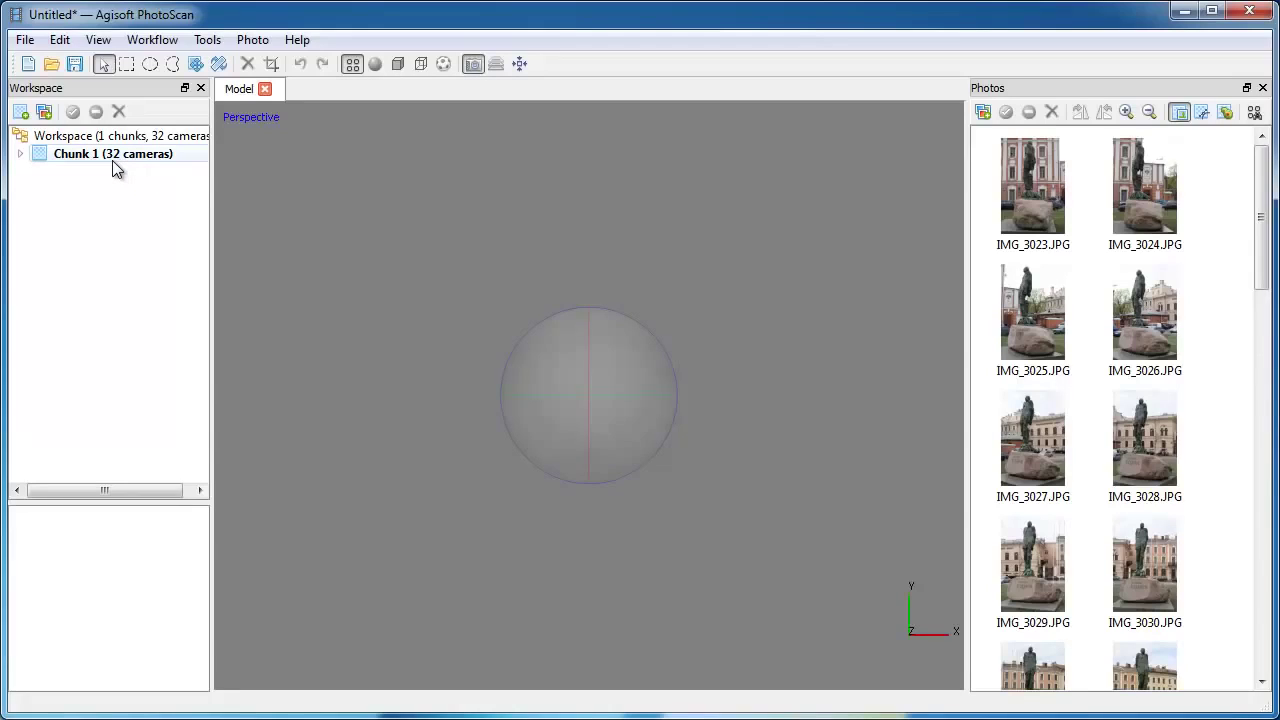
# Increase the Photos pane thumbnail size by two steps.
pyautogui.click(1126, 114)
pyautogui.click(1126, 114)
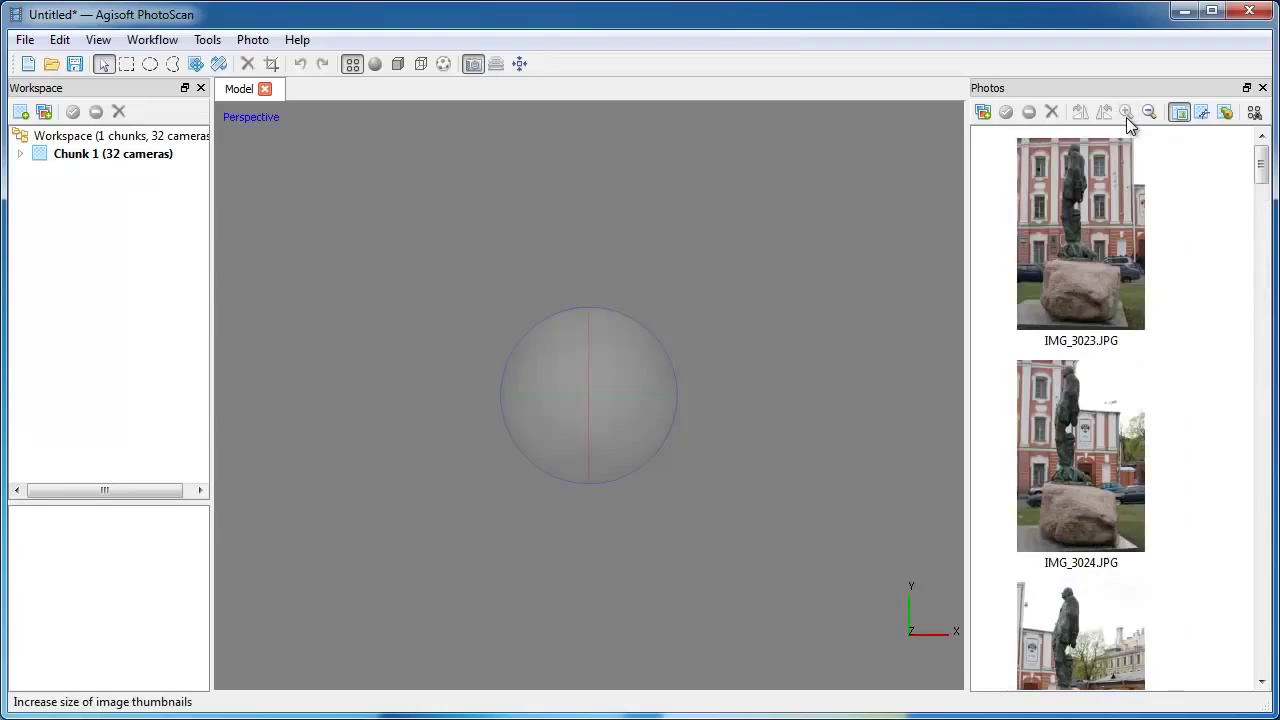
# Open IMG_3023 in its own tab, zoomed and panned onto the statue's upper body.
pyautogui.doubleClick(1130, 301)
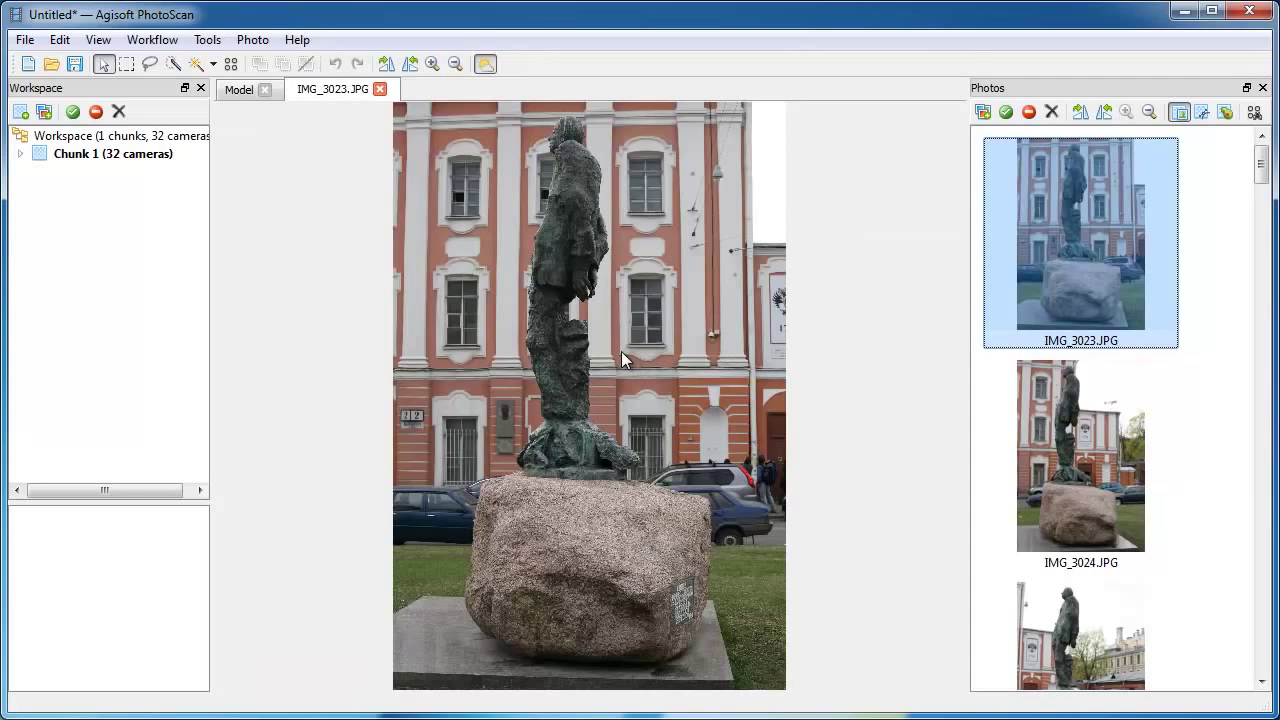
pyautogui.scroll(5, 621, 351)
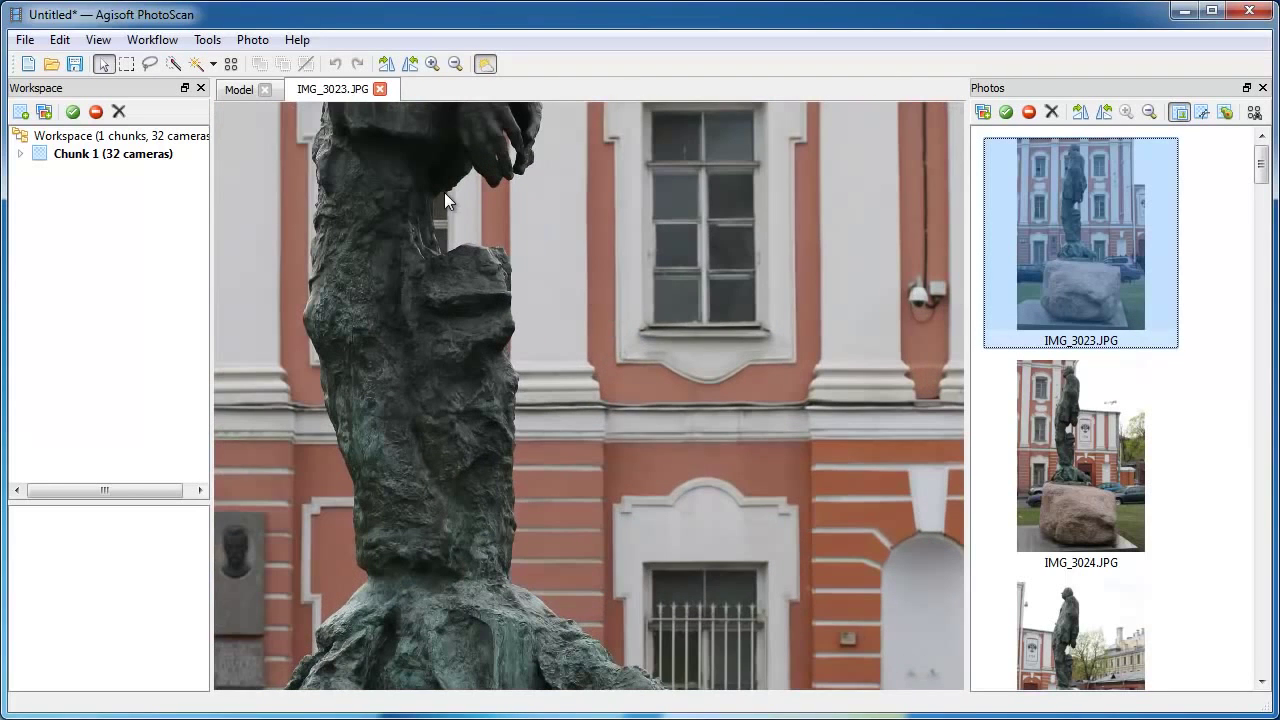
pyautogui.moveTo(446, 201); pyautogui.dragTo(566, 563)
pyautogui.moveTo(551, 287); pyautogui.dragTo(561, 473)
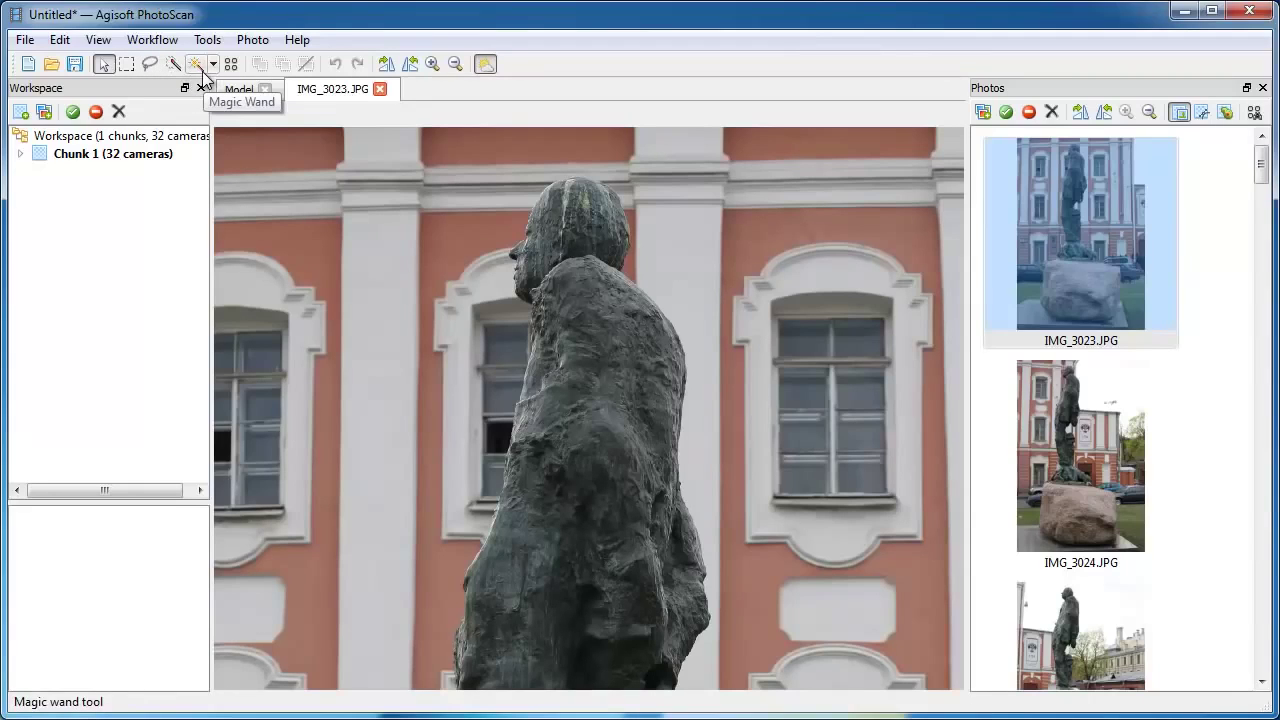
# Outline the statue and boulder with Intelligent Scissors, invert, and add the background to the mask.
pyautogui.click(149, 66)
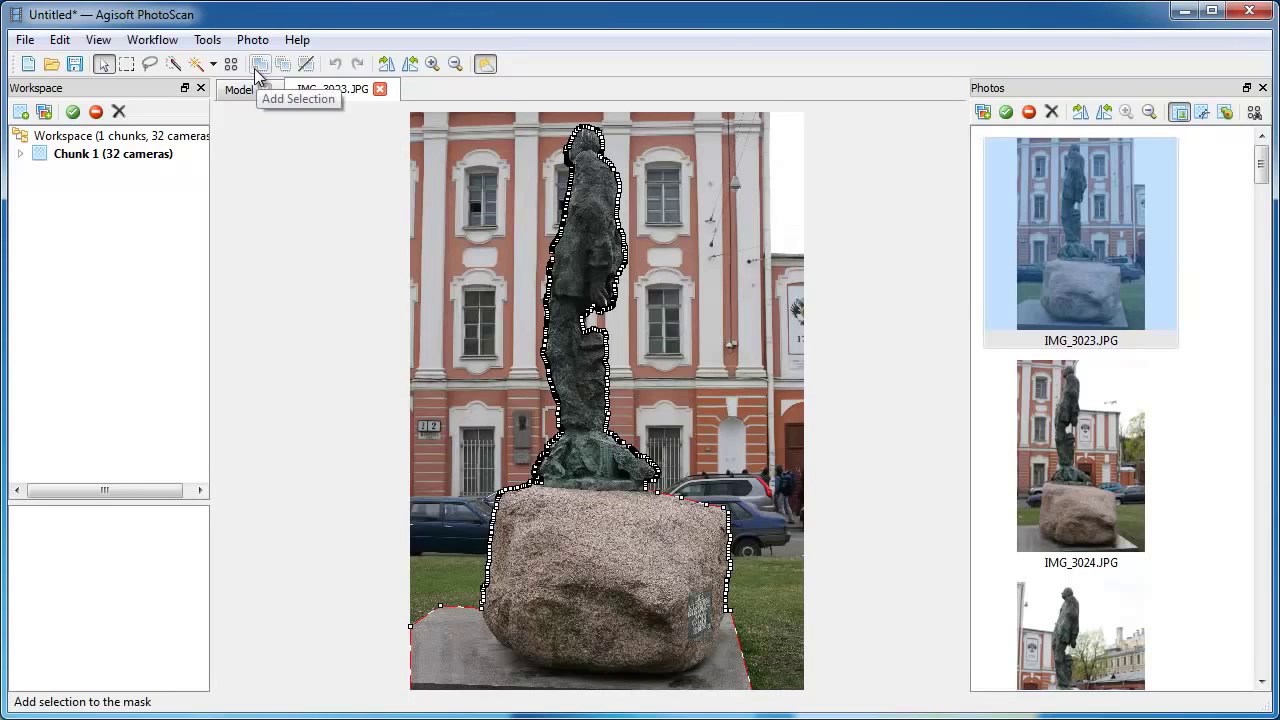
pyautogui.click(307, 65)
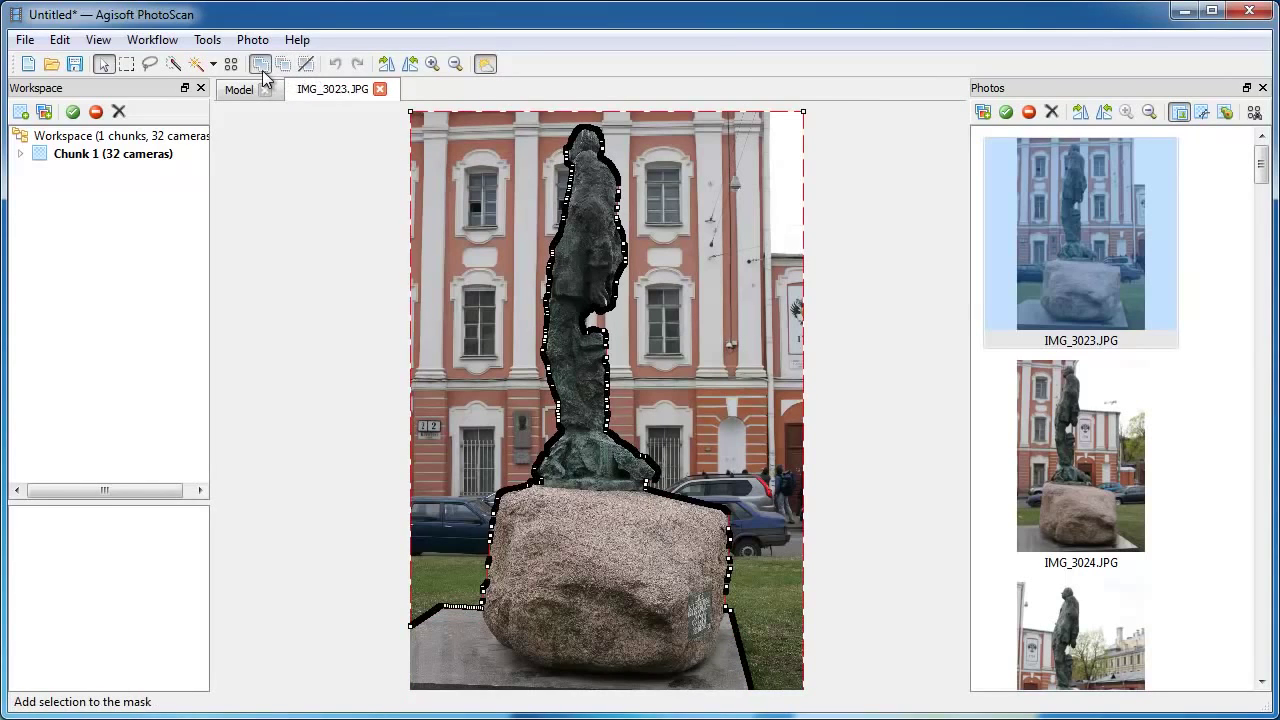
pyautogui.click(261, 66)
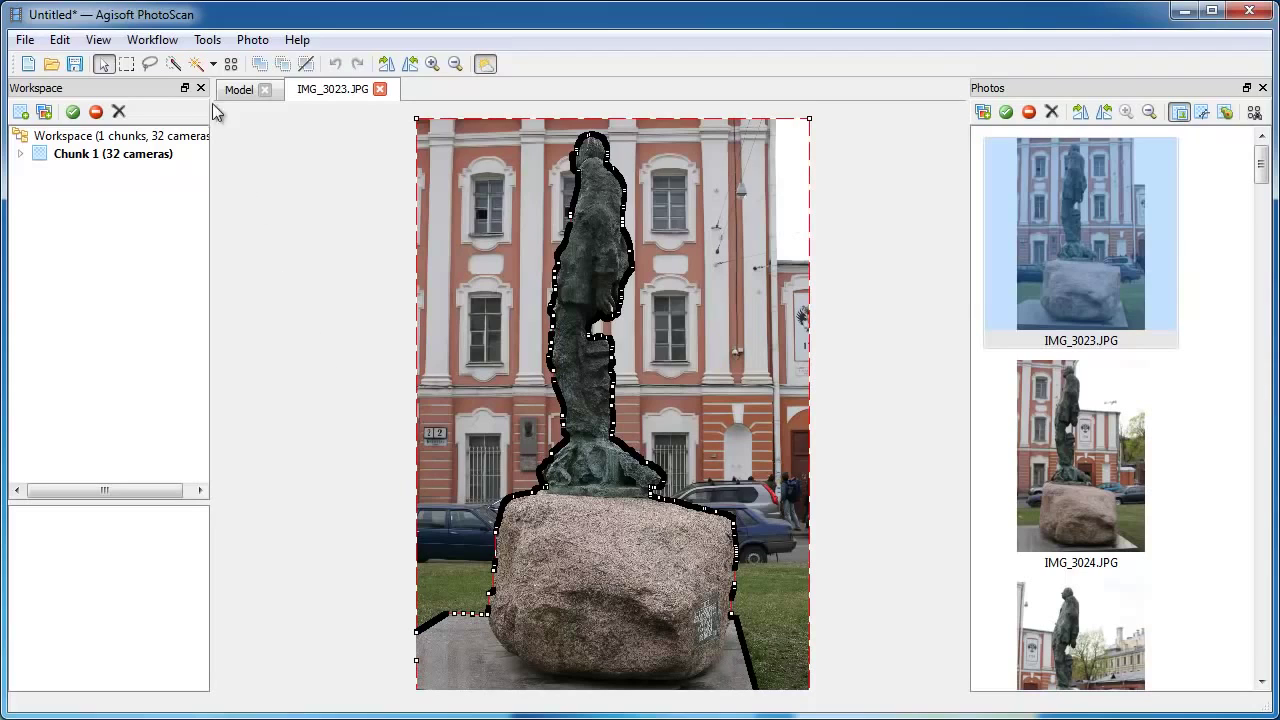
# Import masks From File for the whole Active chunk, using the masks folder.
pyautogui.click(212, 42)
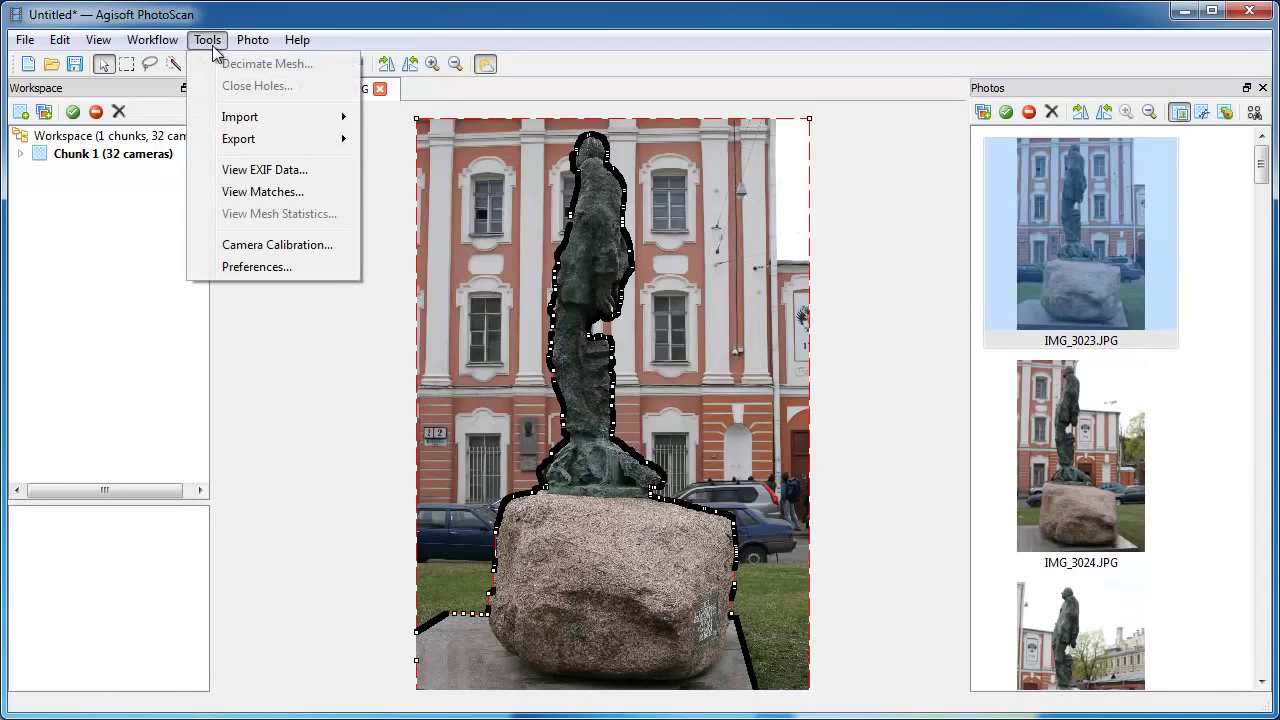
pyautogui.moveTo(305, 122)
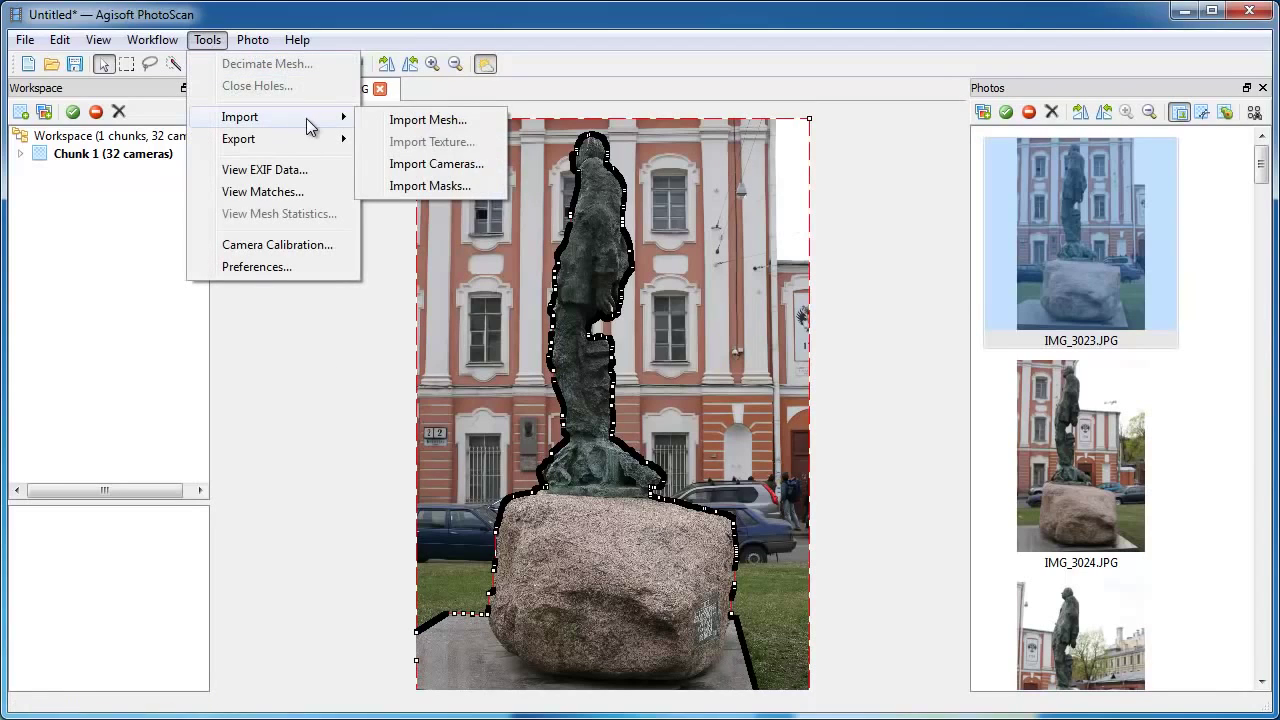
pyautogui.click(414, 190)
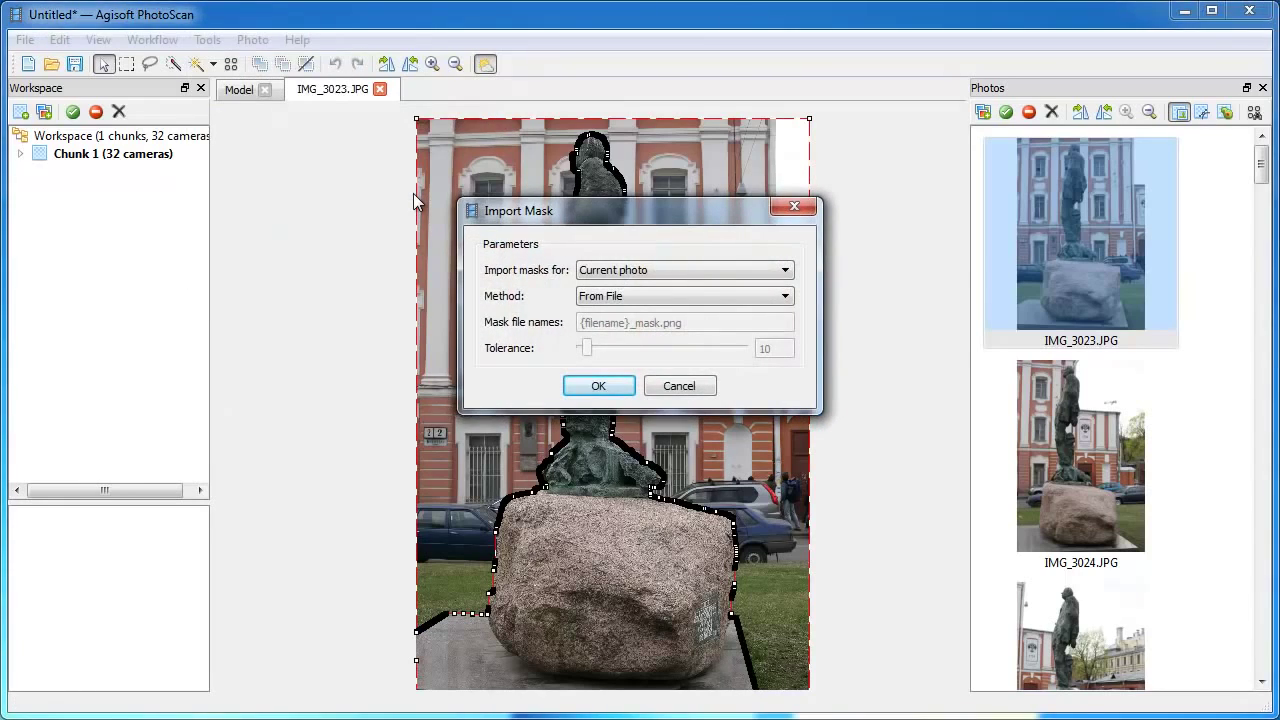
pyautogui.click(788, 273)
pyautogui.click(767, 301)
pyautogui.click(782, 298)
pyautogui.click(769, 326)
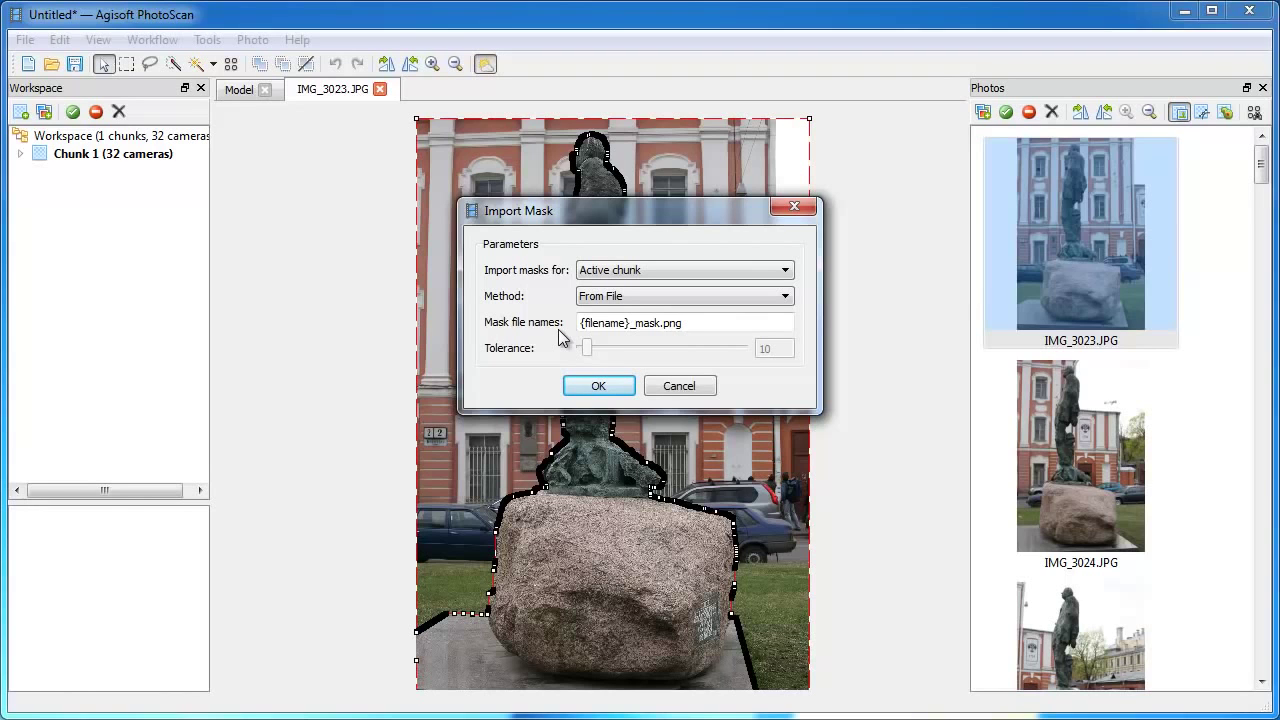
pyautogui.click(573, 380)
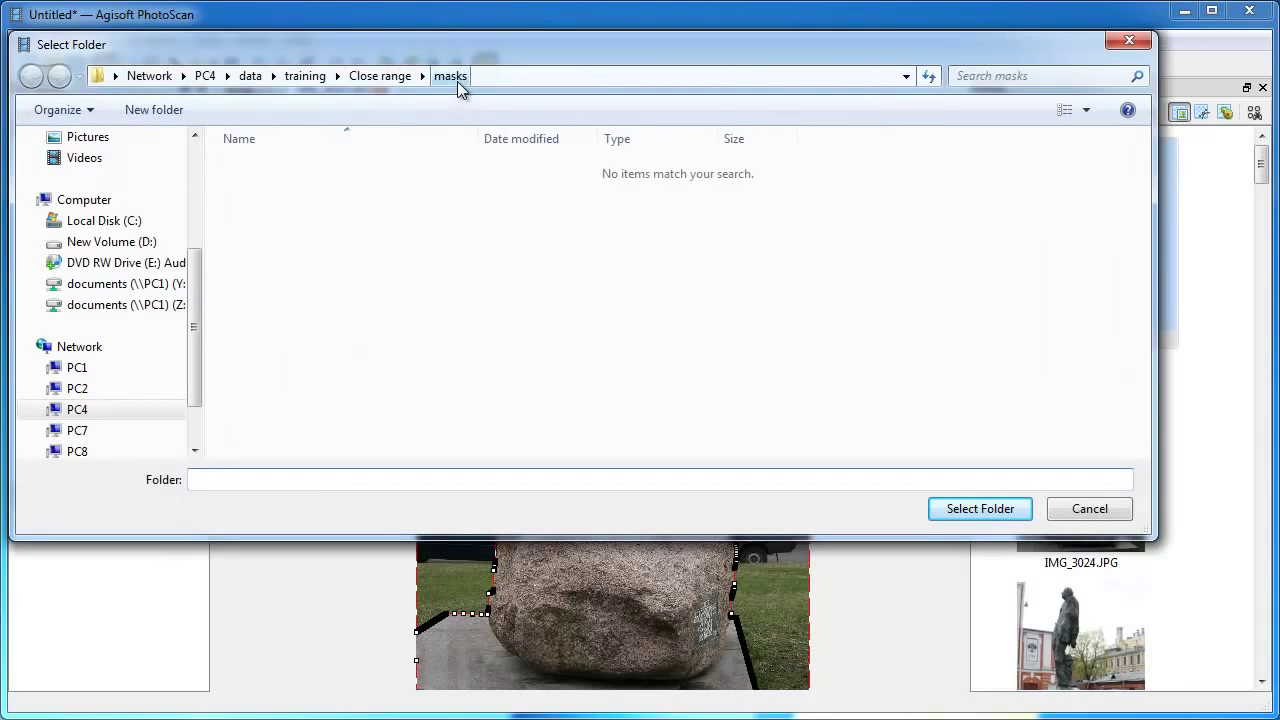
pyautogui.click(943, 510)
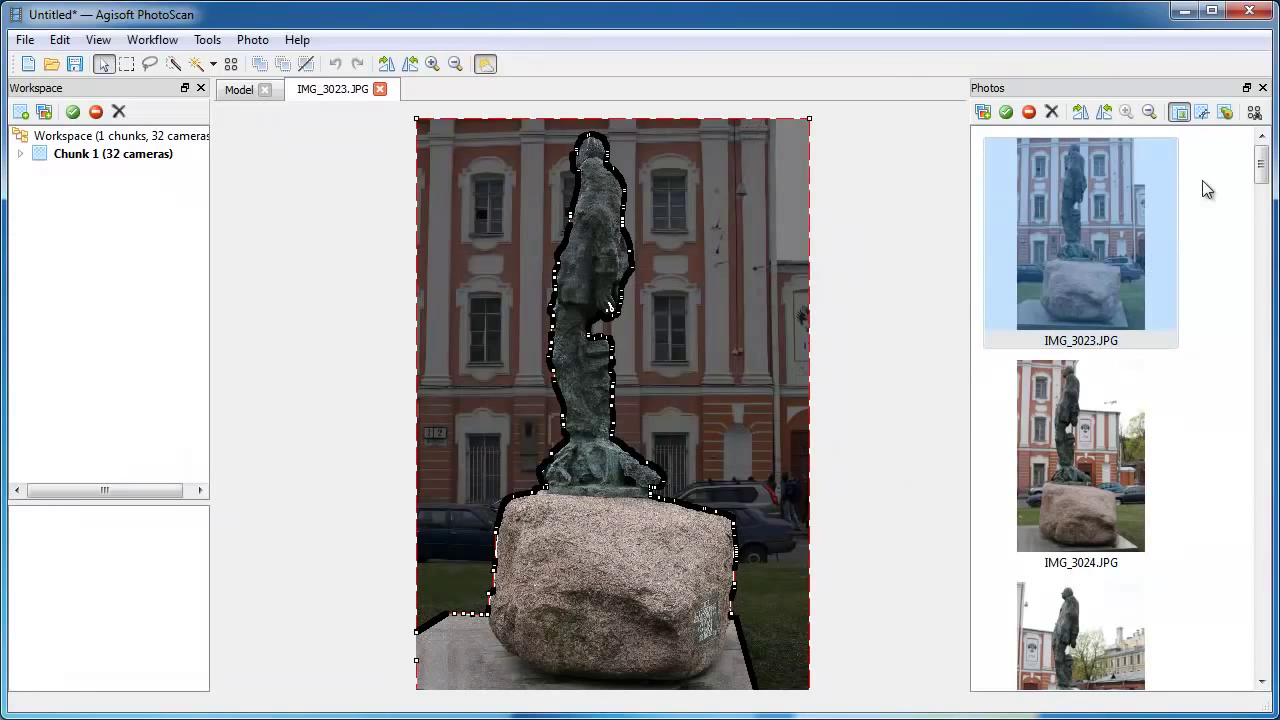
# Show mask silhouettes on the photo thumbnails and go back to IMG_3023.
pyautogui.click(1201, 114)
pyautogui.moveTo(1260, 170); pyautogui.dragTo(1260, 318)
pyautogui.click(838, 613)
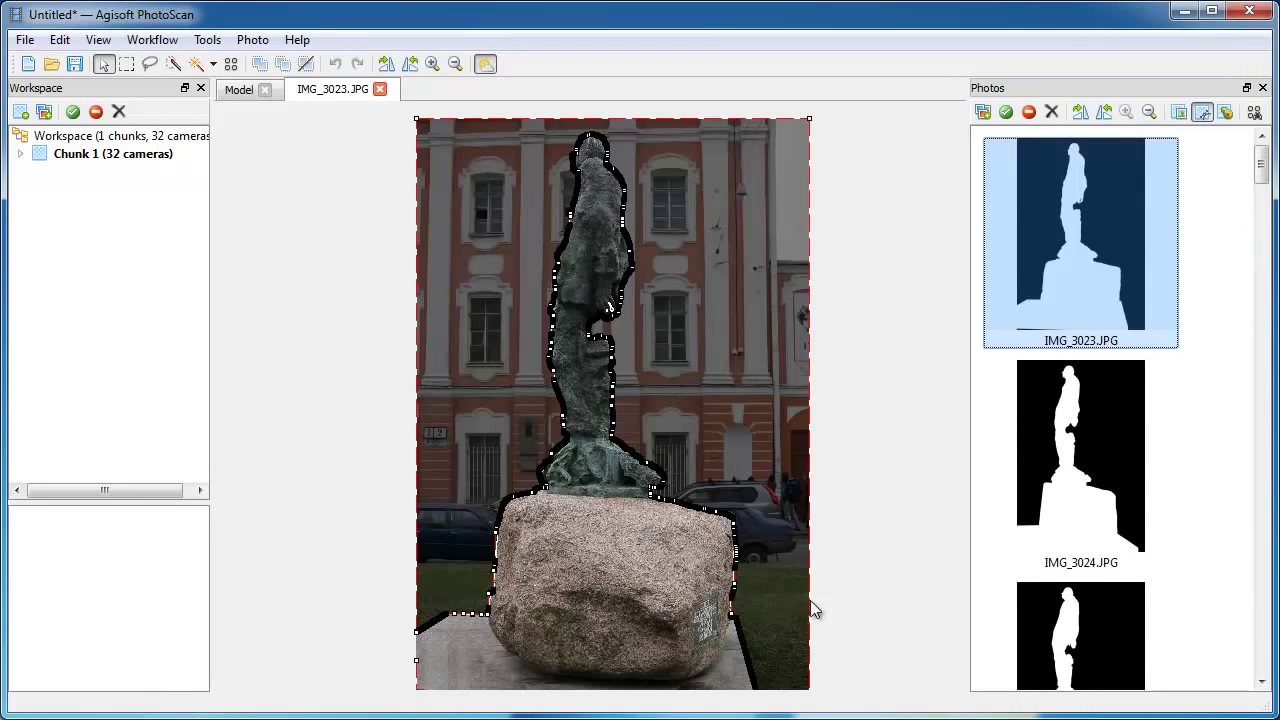
# Align photos at High accuracy, pair preselection Disabled, with Constrain features by mask unchecked.
pyautogui.click(145, 42)
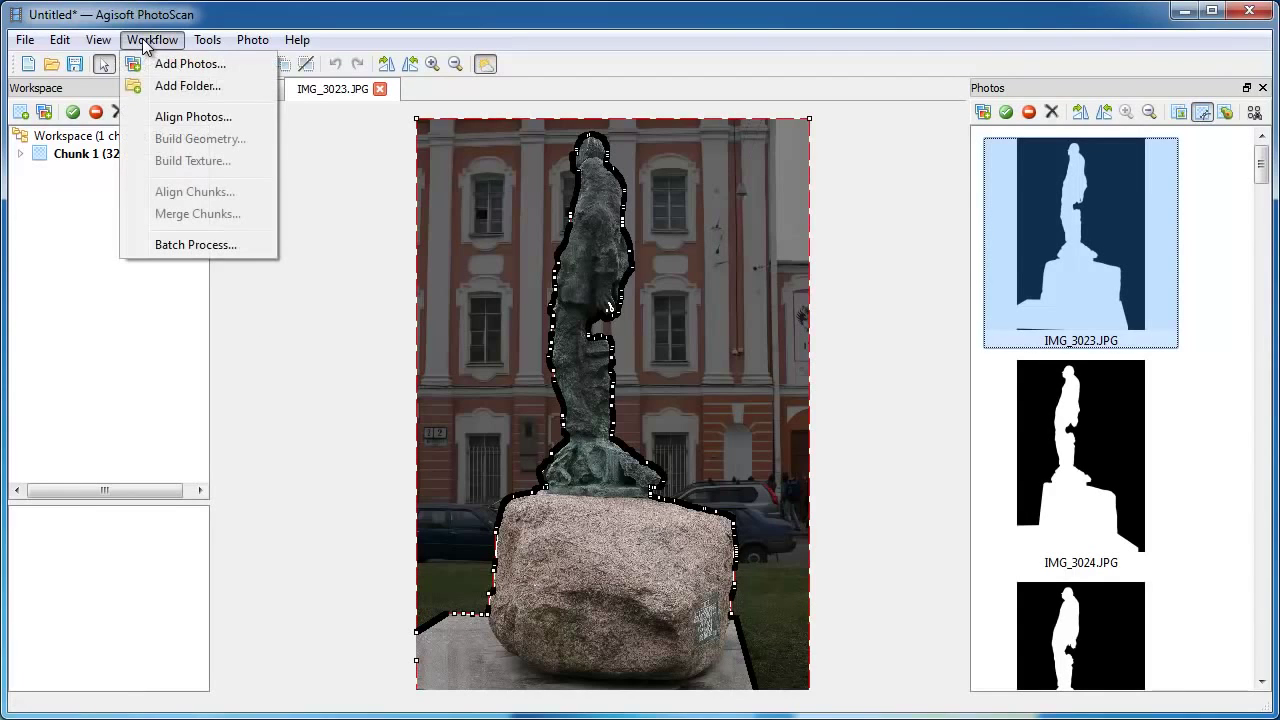
pyautogui.click(165, 117)
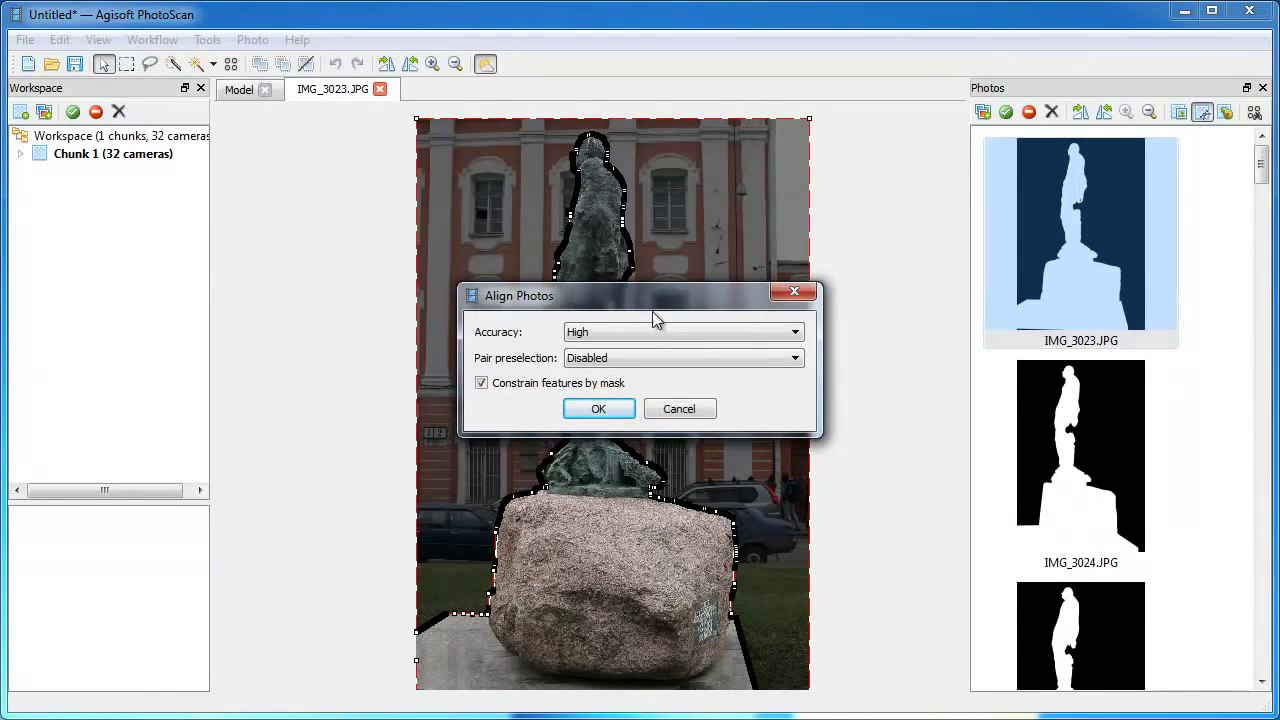
pyautogui.click(794, 336)
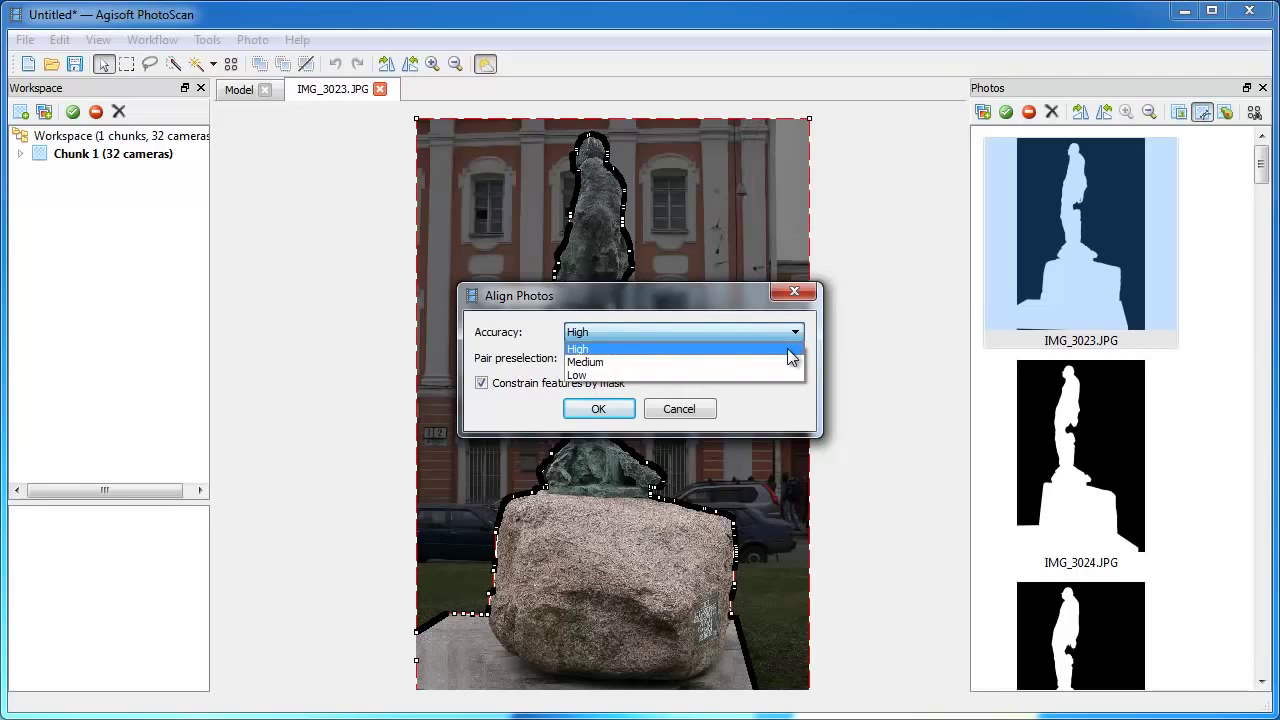
pyautogui.click(790, 349)
pyautogui.click(793, 362)
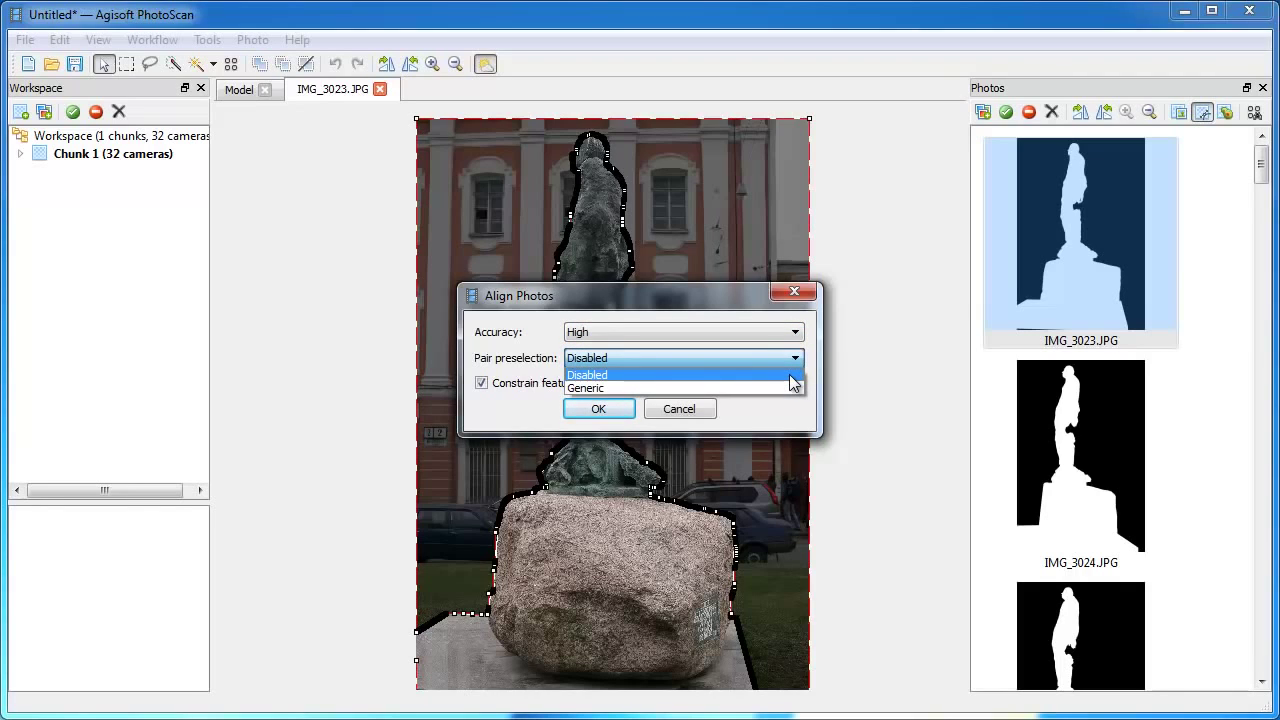
pyautogui.click(790, 376)
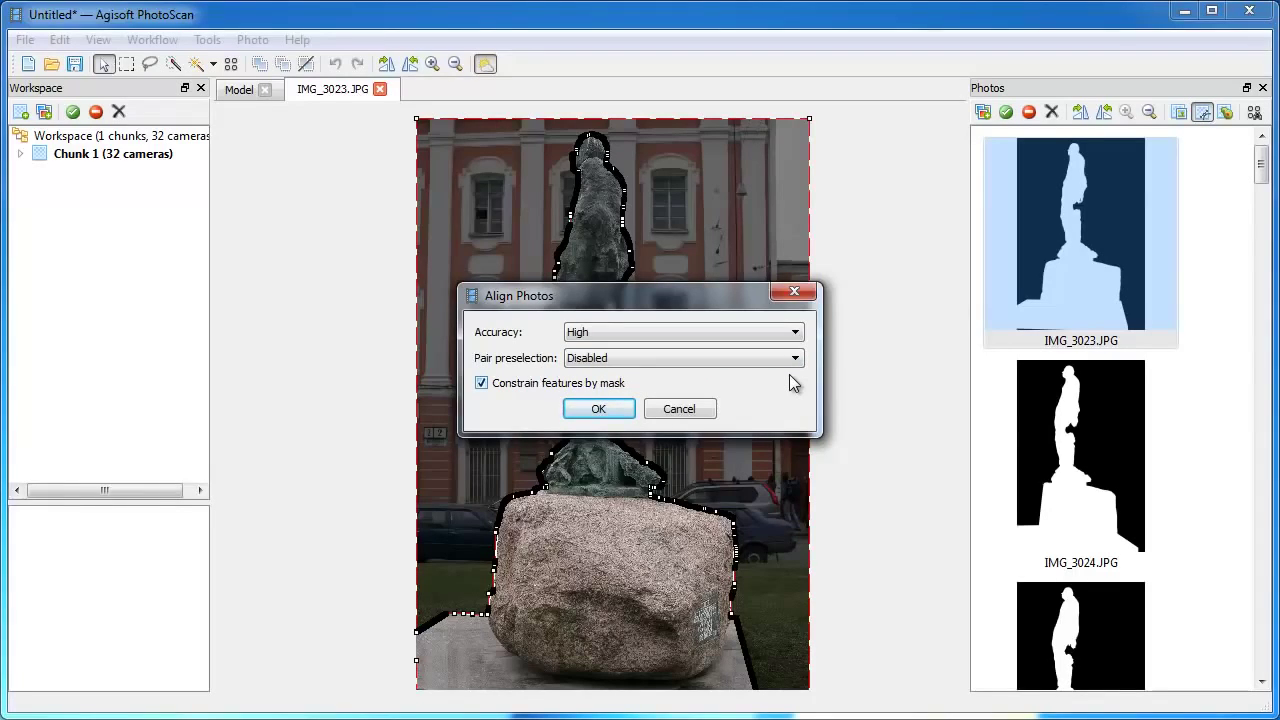
pyautogui.click(481, 383)
pyautogui.click(584, 411)
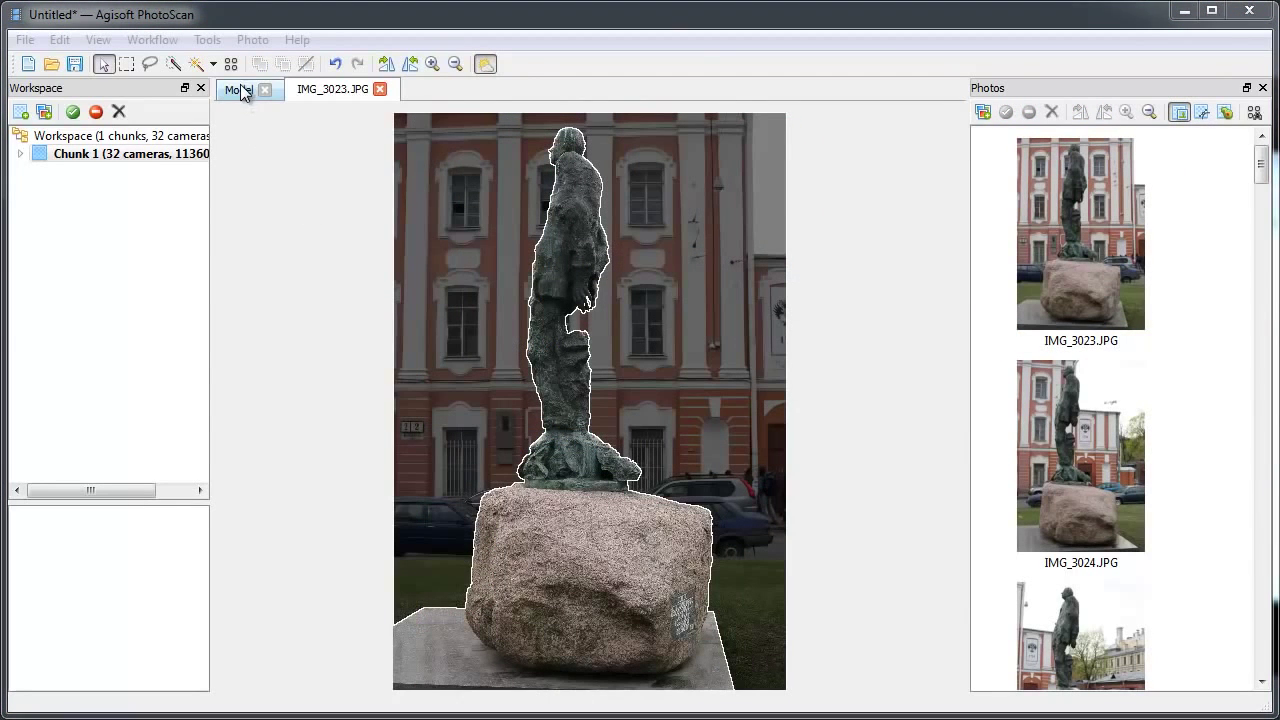
# In the Model view, orbit and zoom to the sparse cloud with its ring of camera positions.
pyautogui.click(240, 89)
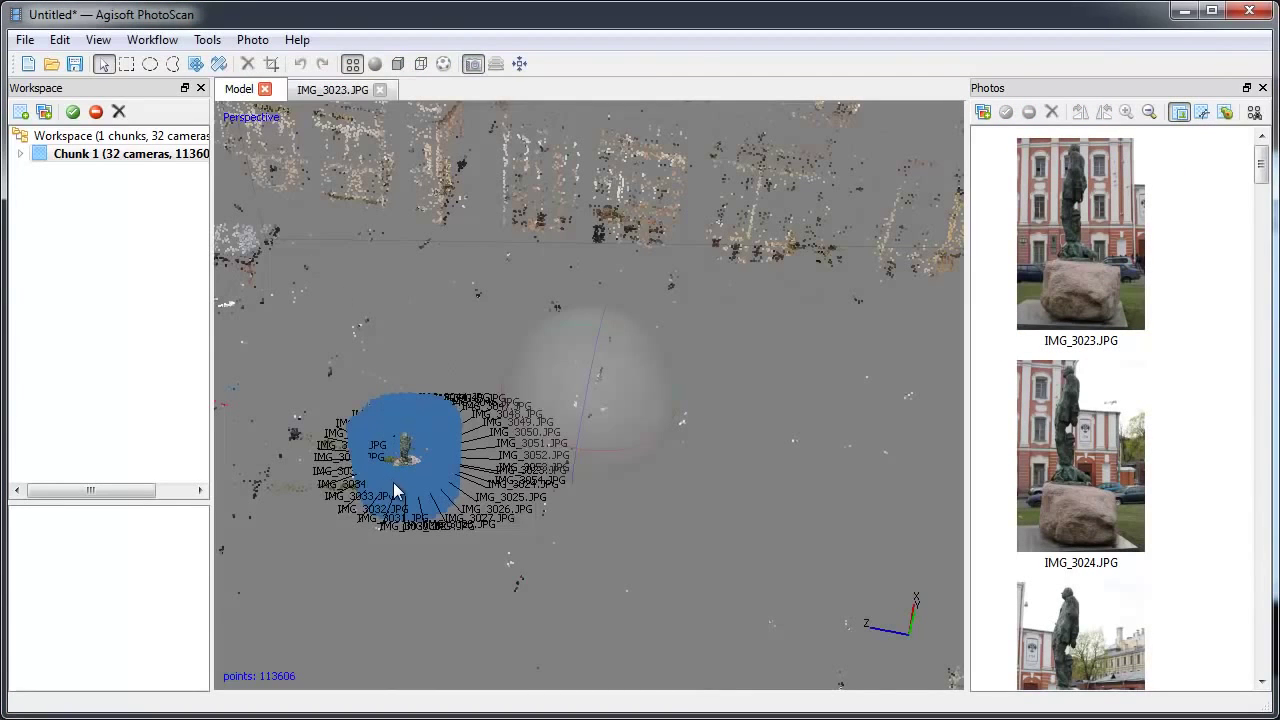
pyautogui.moveTo(393, 482); pyautogui.dragTo(590, 414)
pyautogui.scroll(3, 602, 410)
pyautogui.scroll(5, 602, 414)
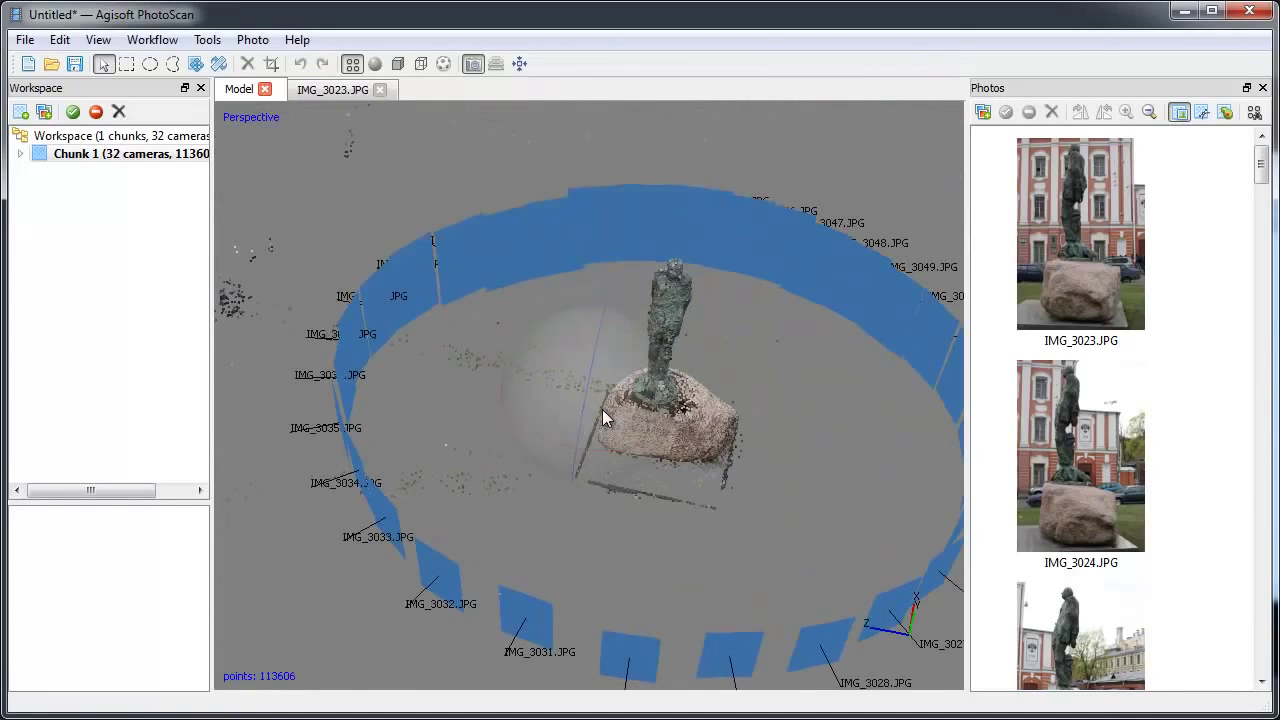
pyautogui.moveTo(680, 414); pyautogui.dragTo(614, 391)
pyautogui.moveTo(602, 279); pyautogui.dragTo(588, 212)
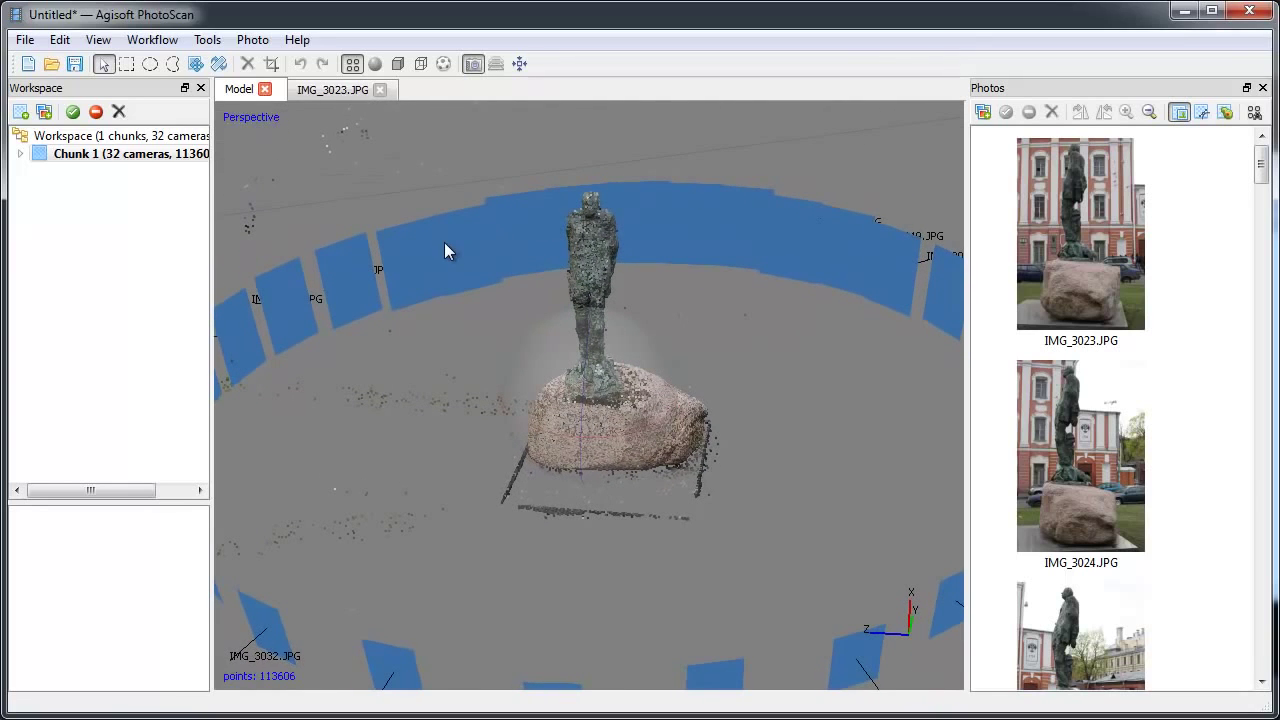
pyautogui.click(476, 71)
pyautogui.click(474, 66)
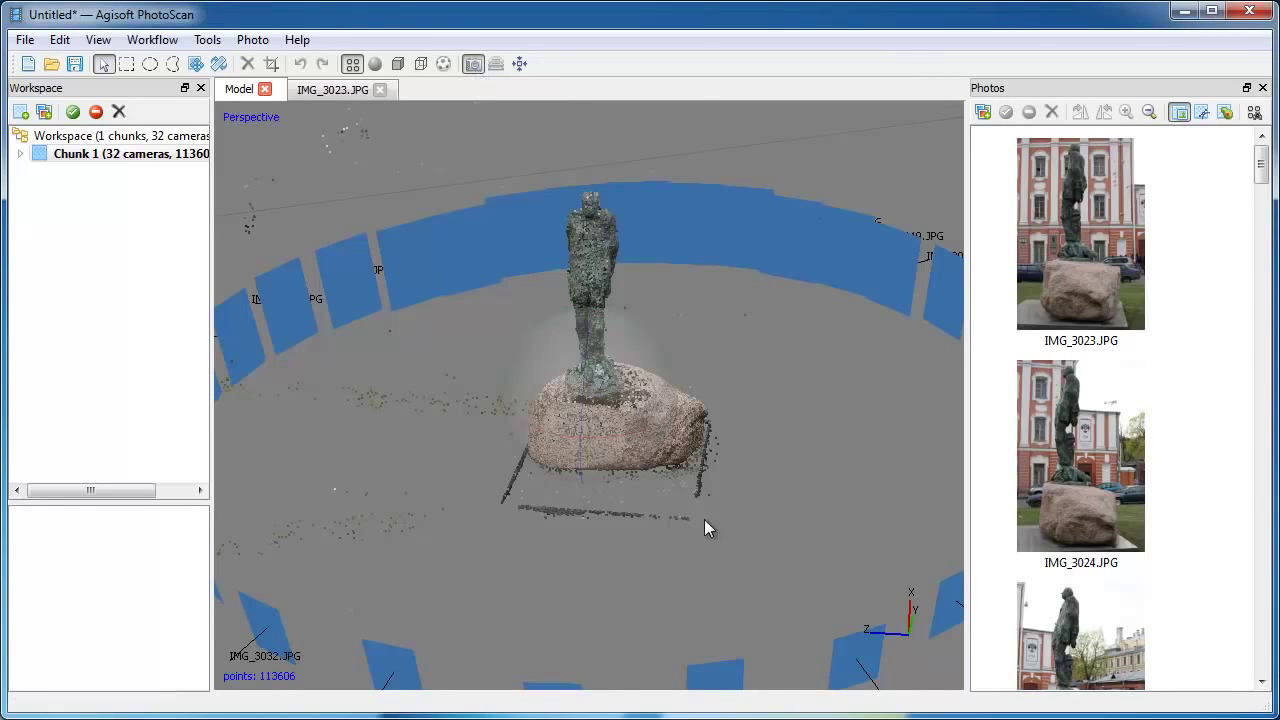
pyautogui.scroll(-10, 695, 511)
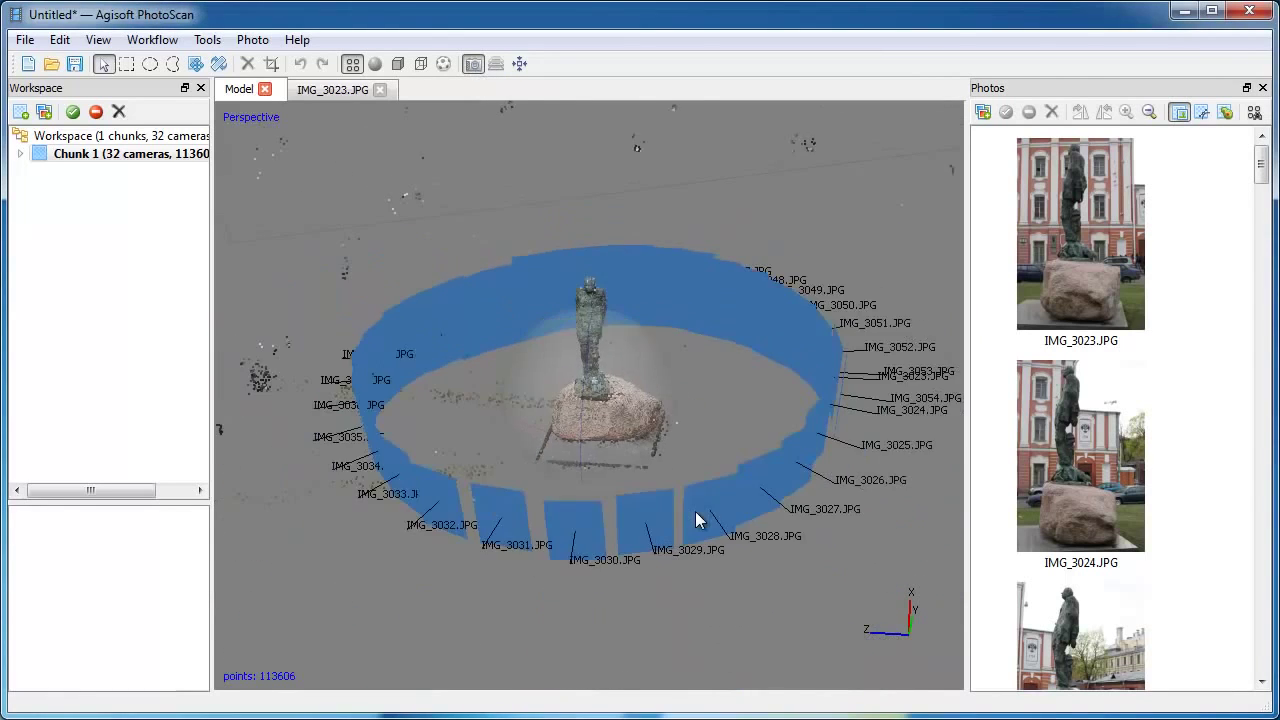
# Rotate the view and resize the reconstruction region tightly around the statue.
pyautogui.press('KP_8')
pyautogui.press('KP_8')
pyautogui.press('KP_8')
pyautogui.press('KP_8')
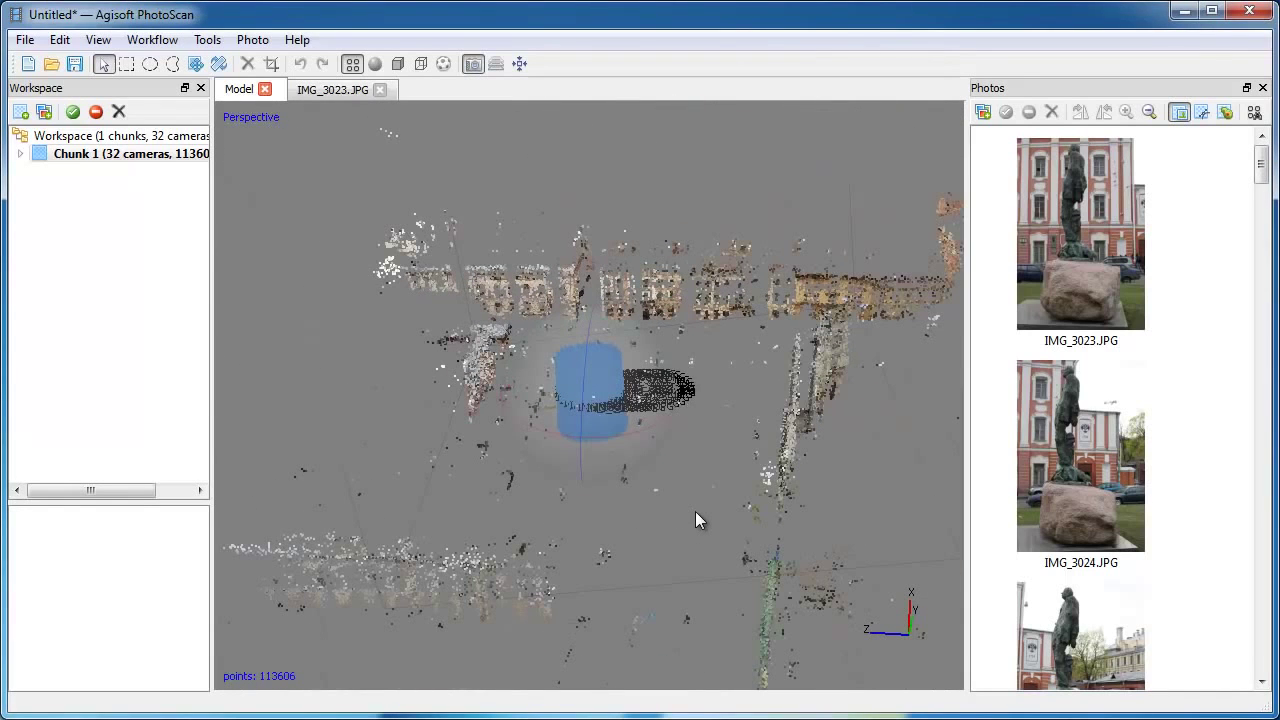
pyautogui.press('KP_4')
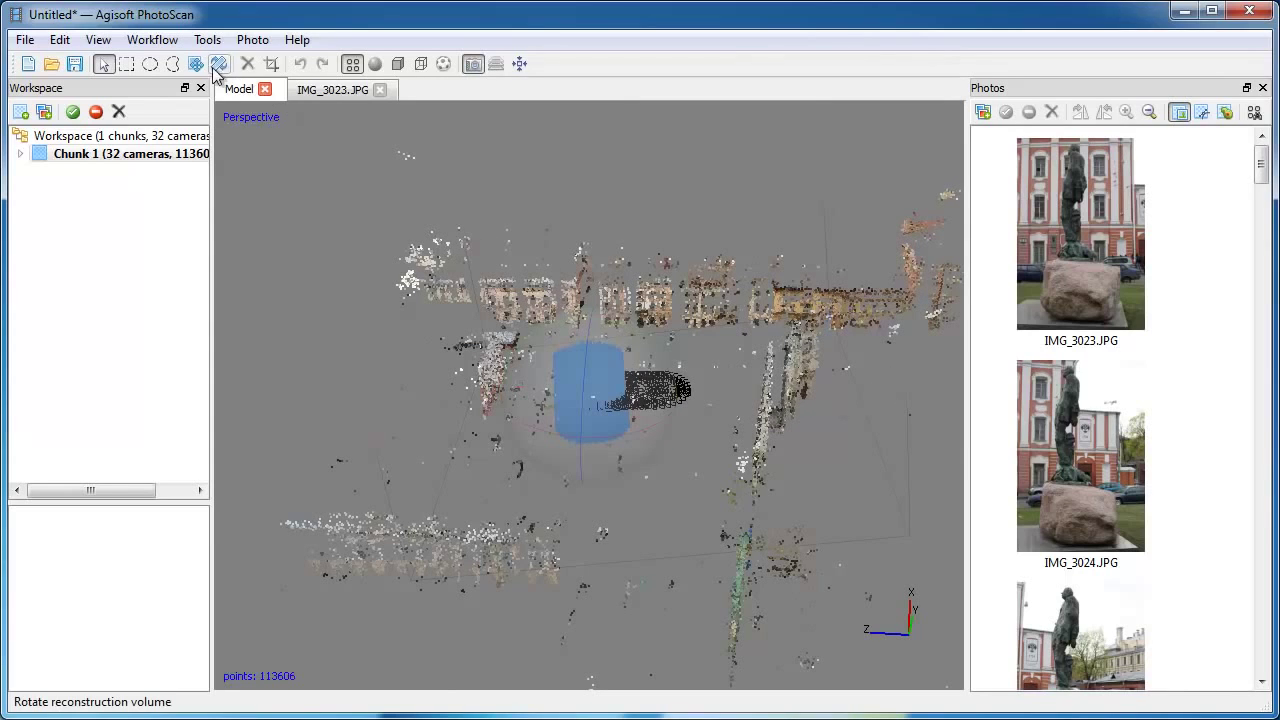
pyautogui.click(195, 64)
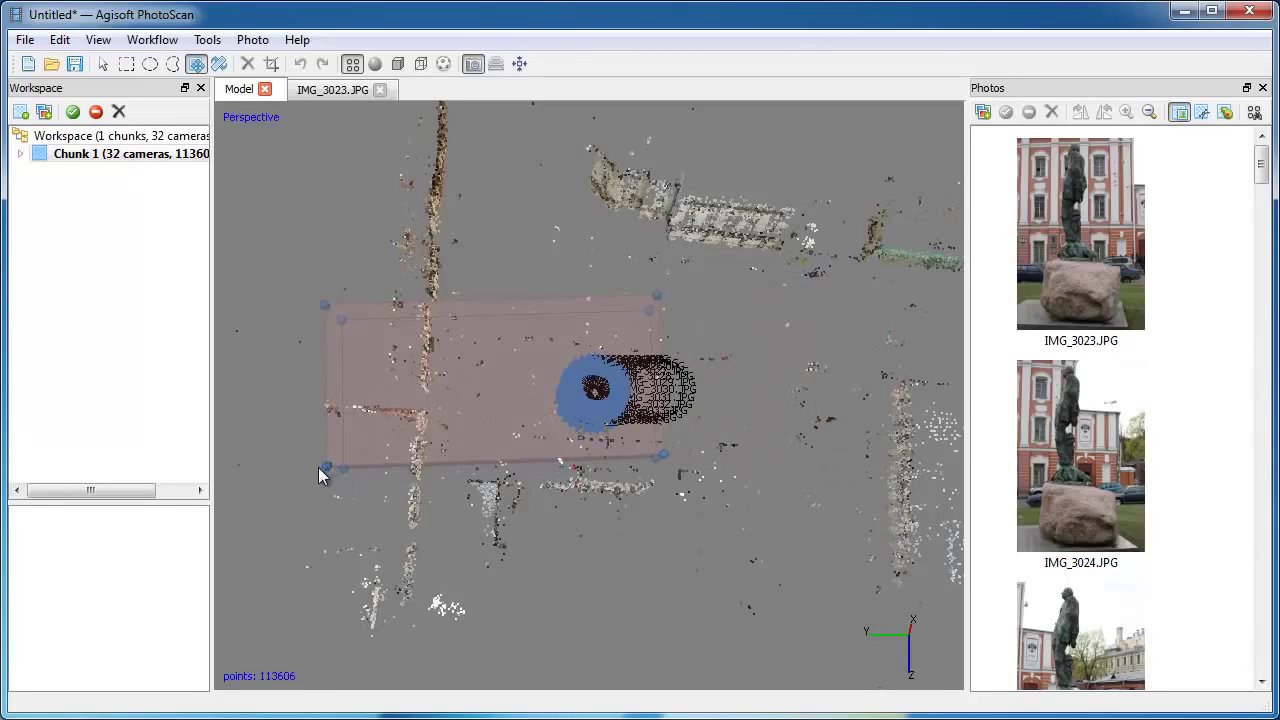
pyautogui.moveTo(324, 465); pyautogui.dragTo(522, 458)
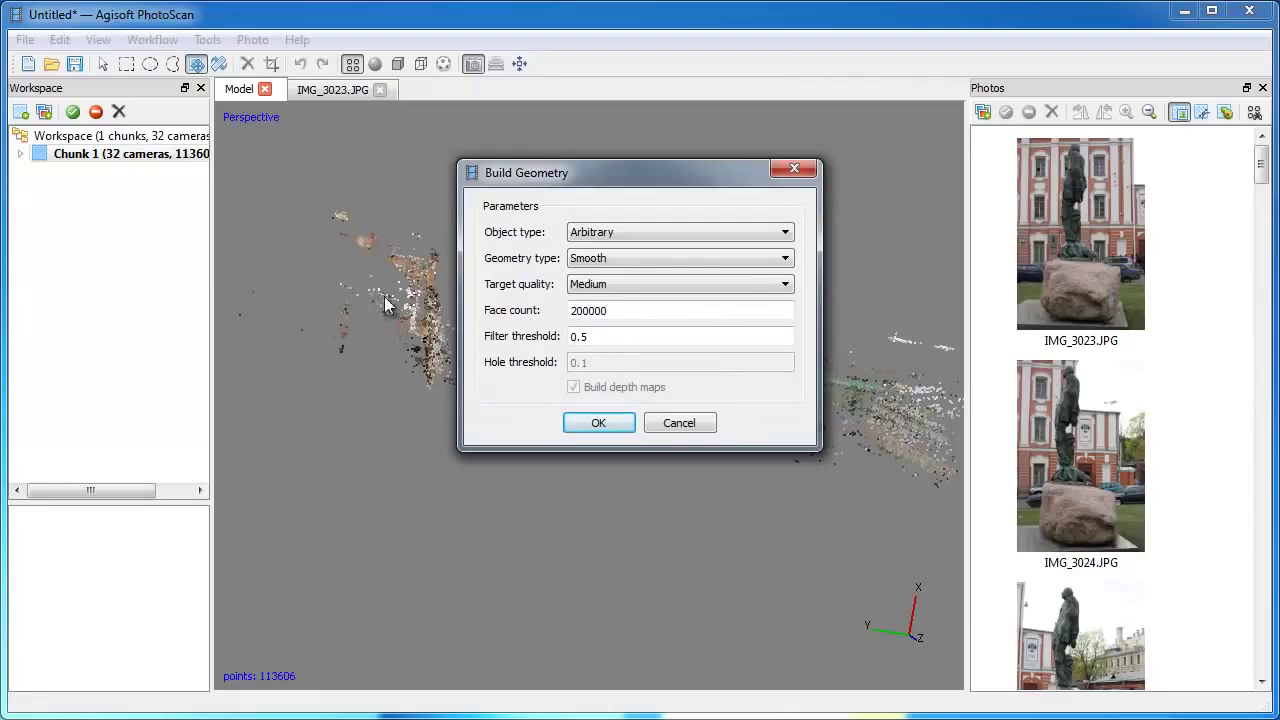
# Build the mesh as Arbitrary object, Smooth geometry, Medium quality, 200000 target faces.
pyautogui.click(786, 234)
pyautogui.click(780, 254)
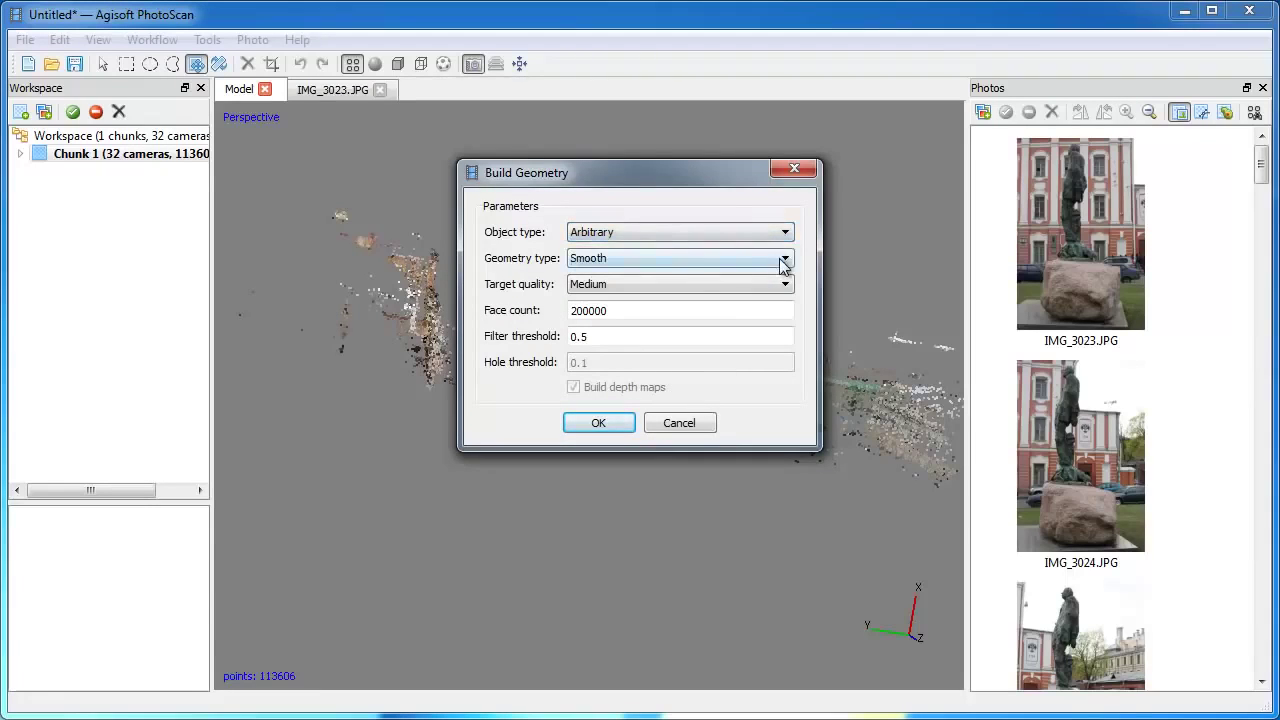
pyautogui.click(780, 258)
pyautogui.click(771, 300)
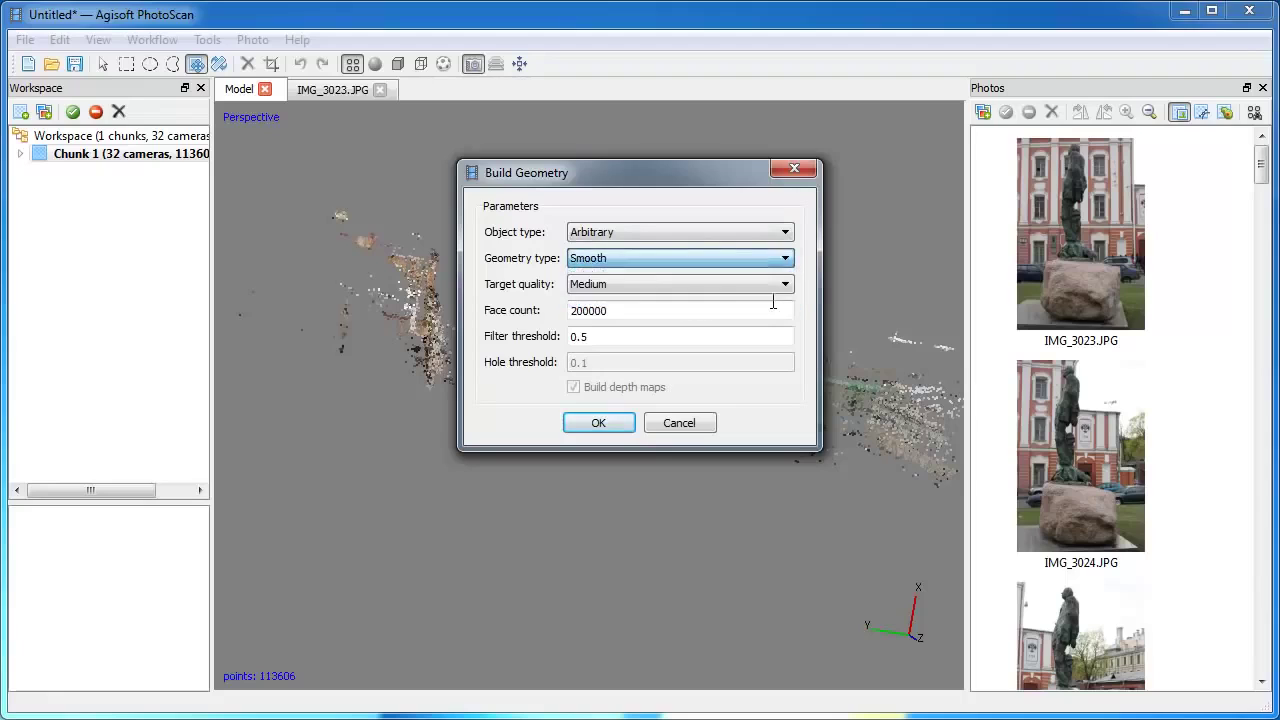
pyautogui.click(786, 284)
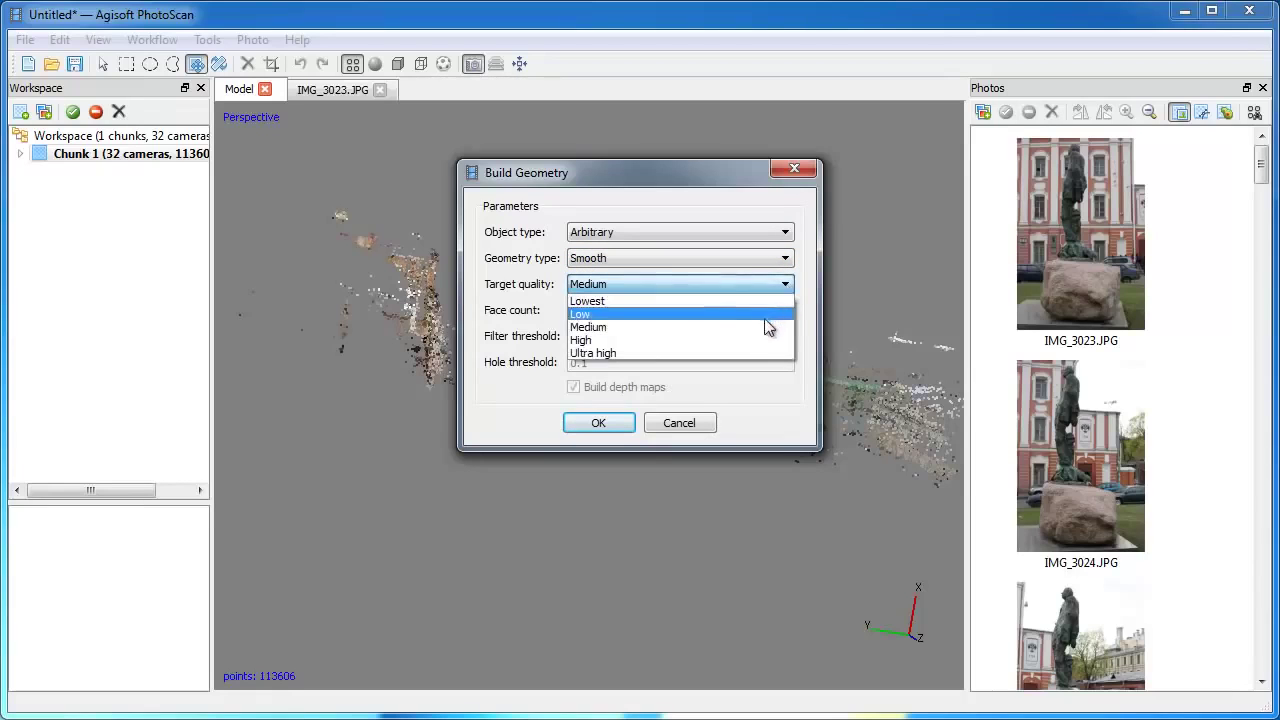
pyautogui.click(762, 326)
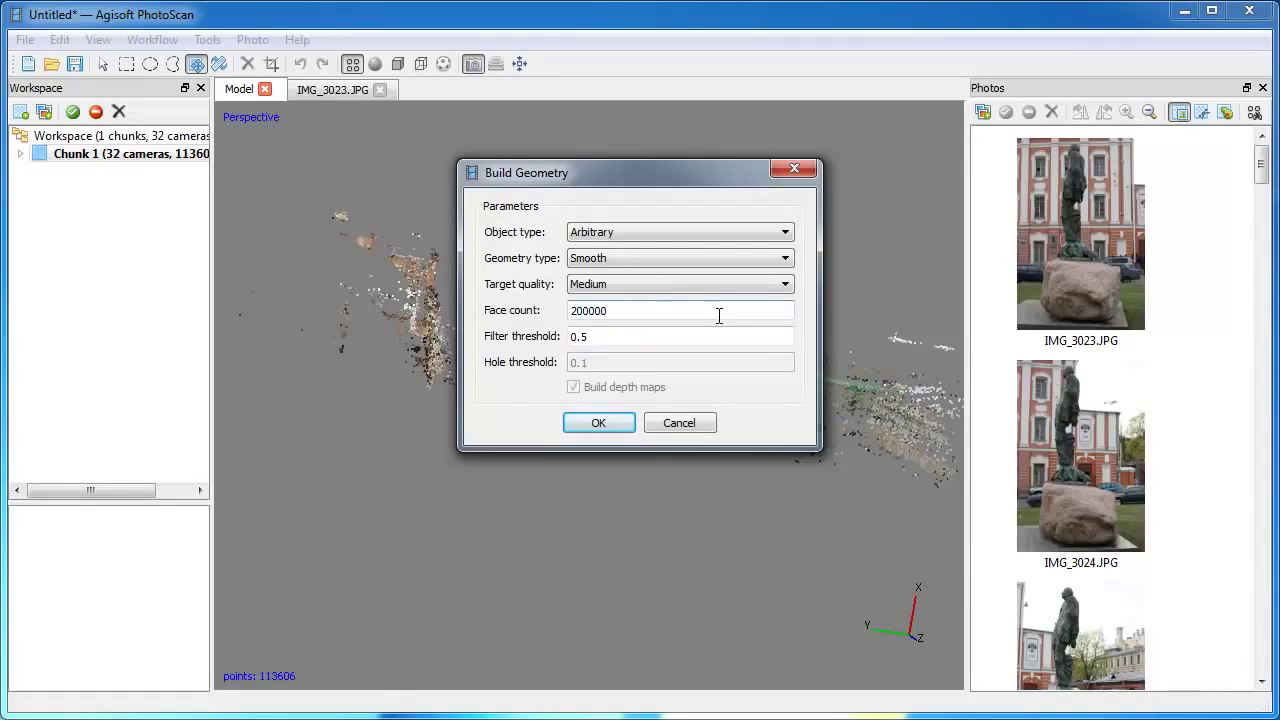
pyautogui.moveTo(608, 310); pyautogui.dragTo(556, 305)
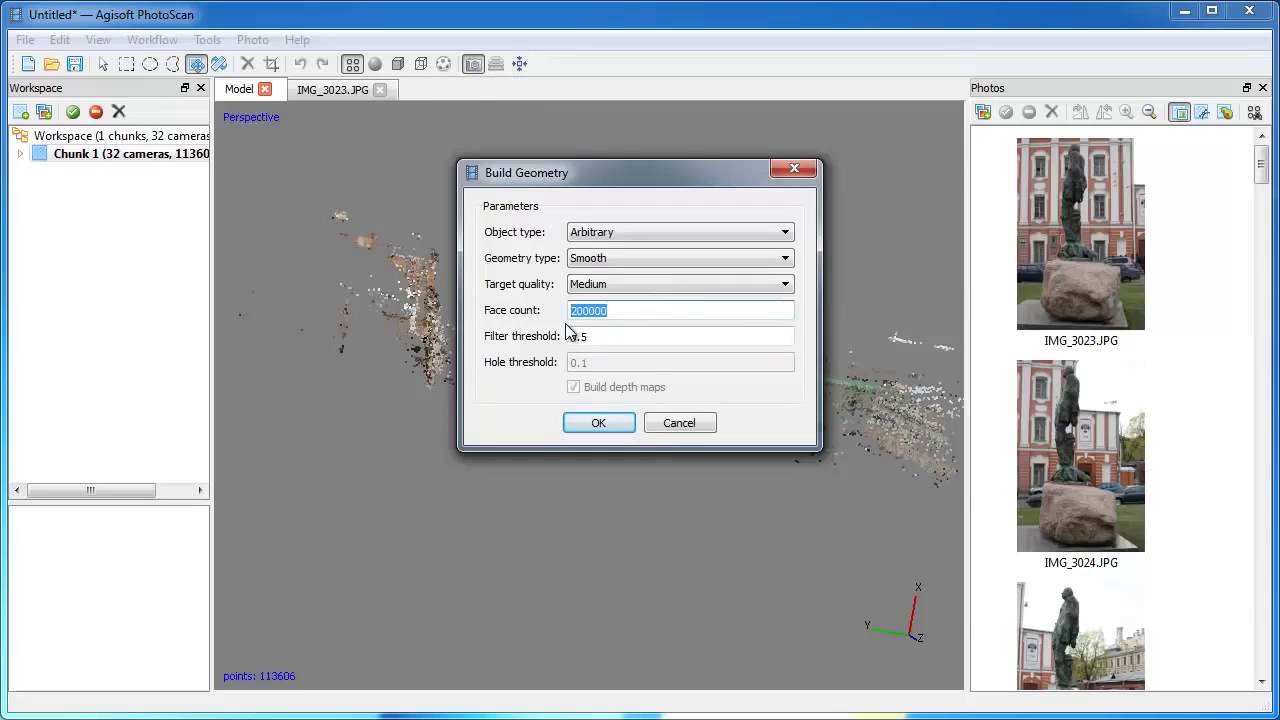
pyautogui.click(592, 424)
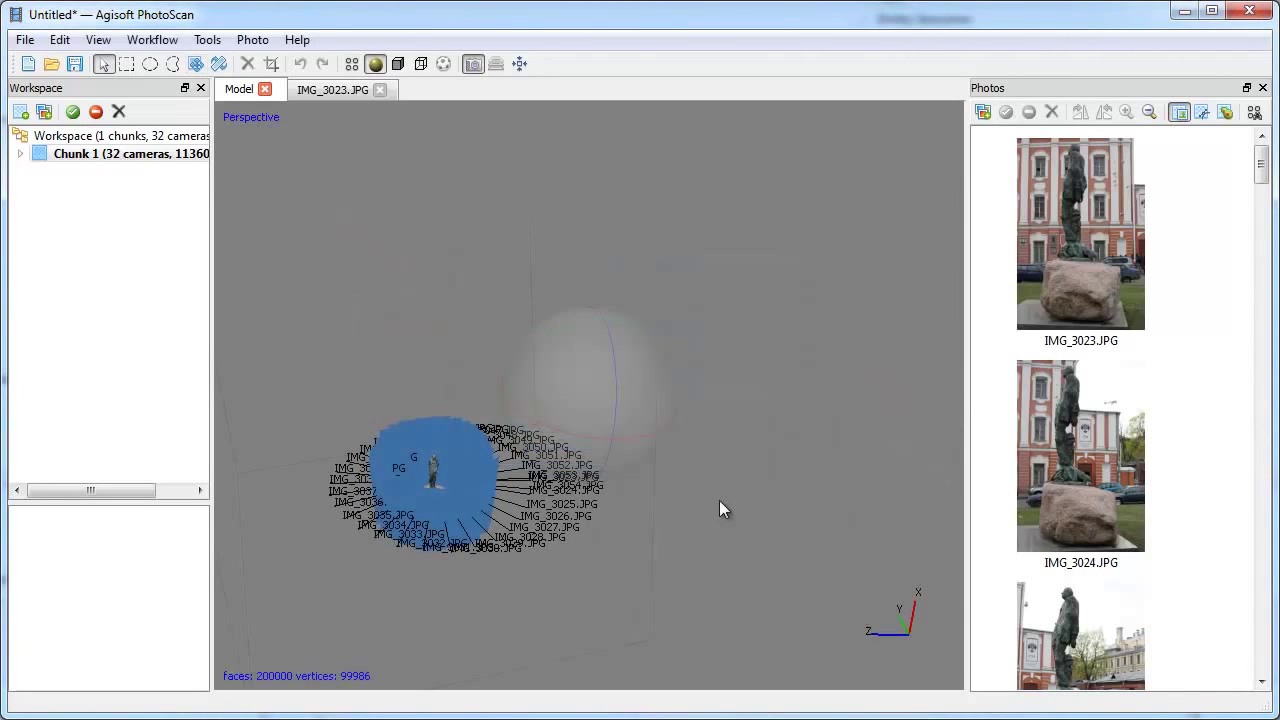
# Center the mesh, then switch from wireframe through solid to shaded display showing photo colours.
pyautogui.moveTo(719, 500); pyautogui.dragTo(660, 392)
pyautogui.scroll(5, 632, 407)
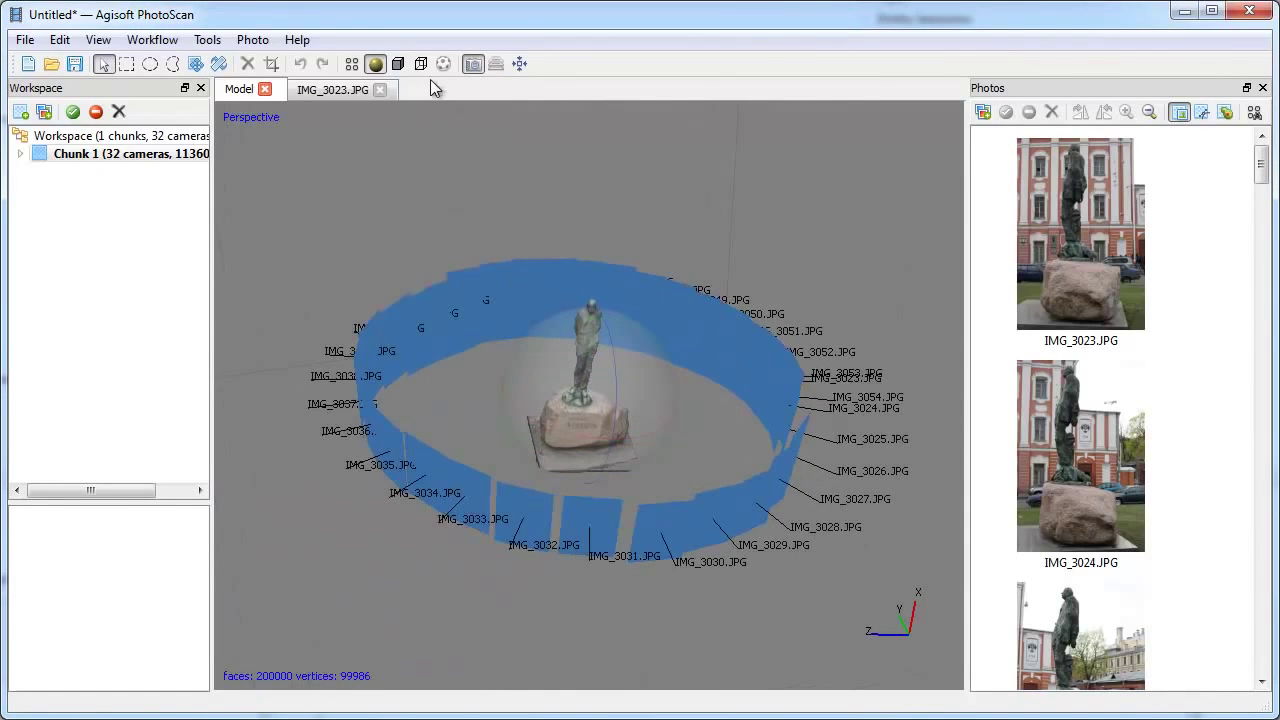
pyautogui.click(421, 63)
pyautogui.scroll(3, 640, 367)
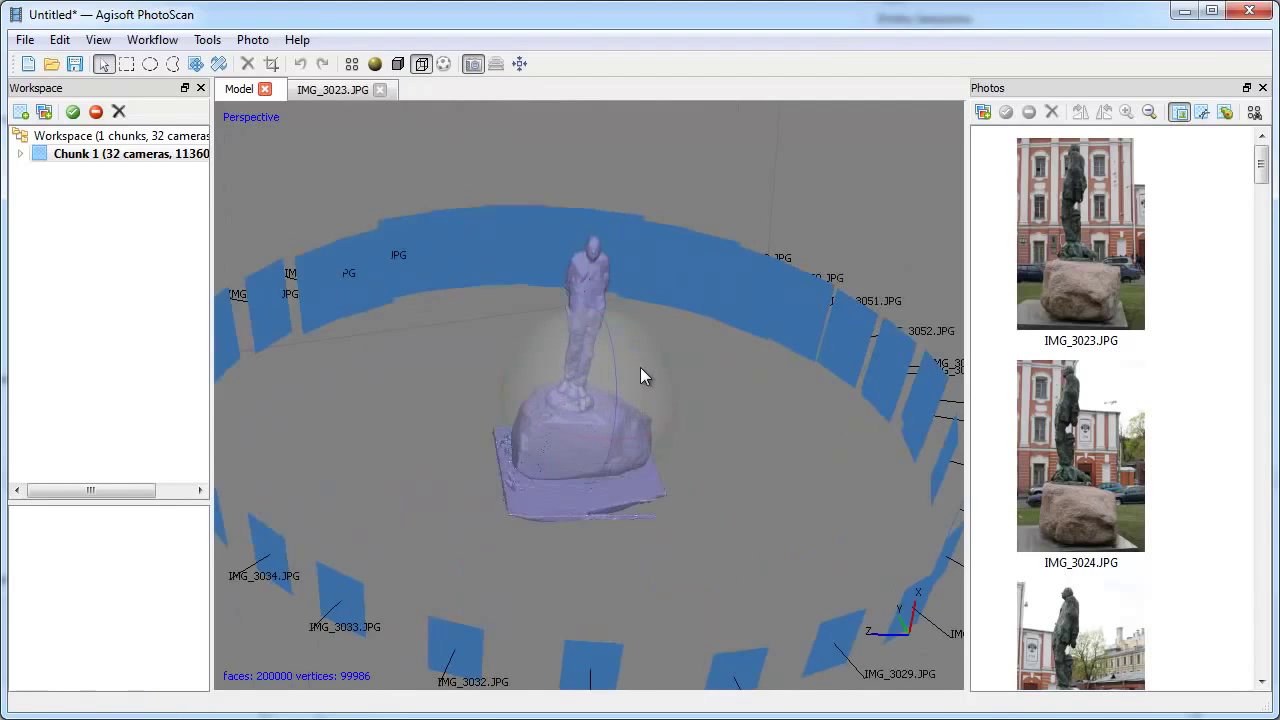
pyautogui.scroll(4, 640, 367)
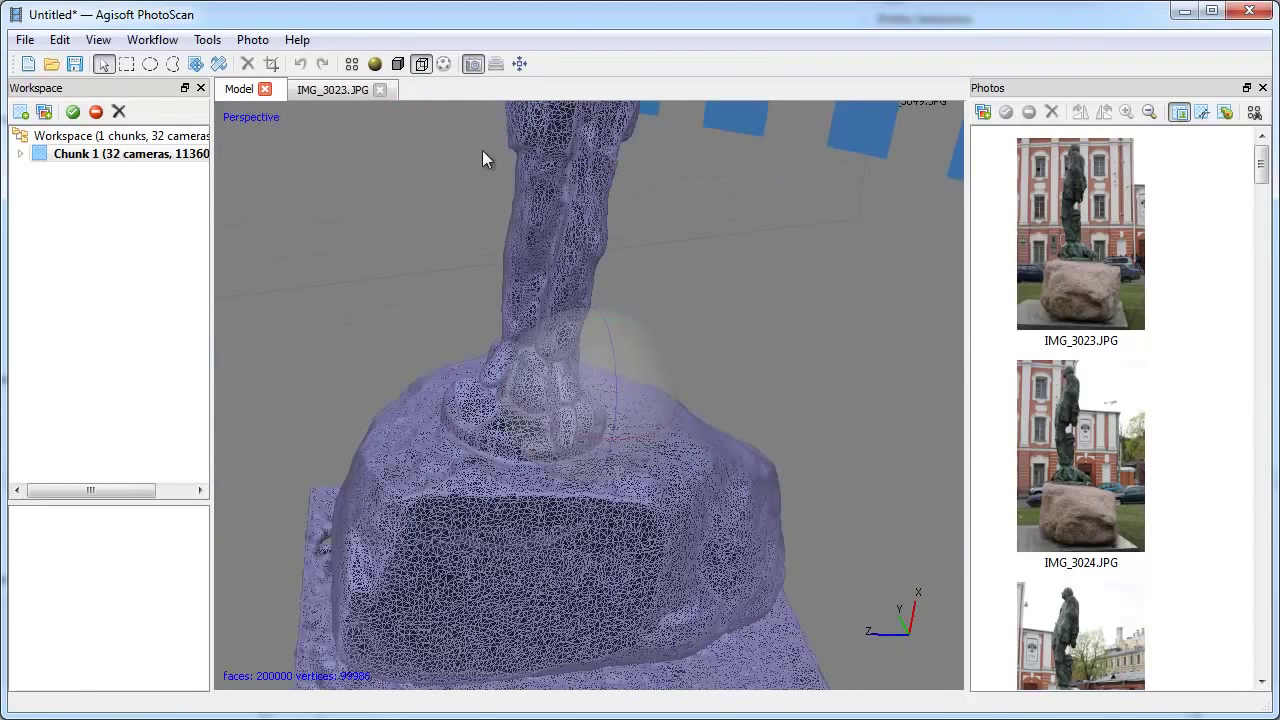
pyautogui.click(397, 63)
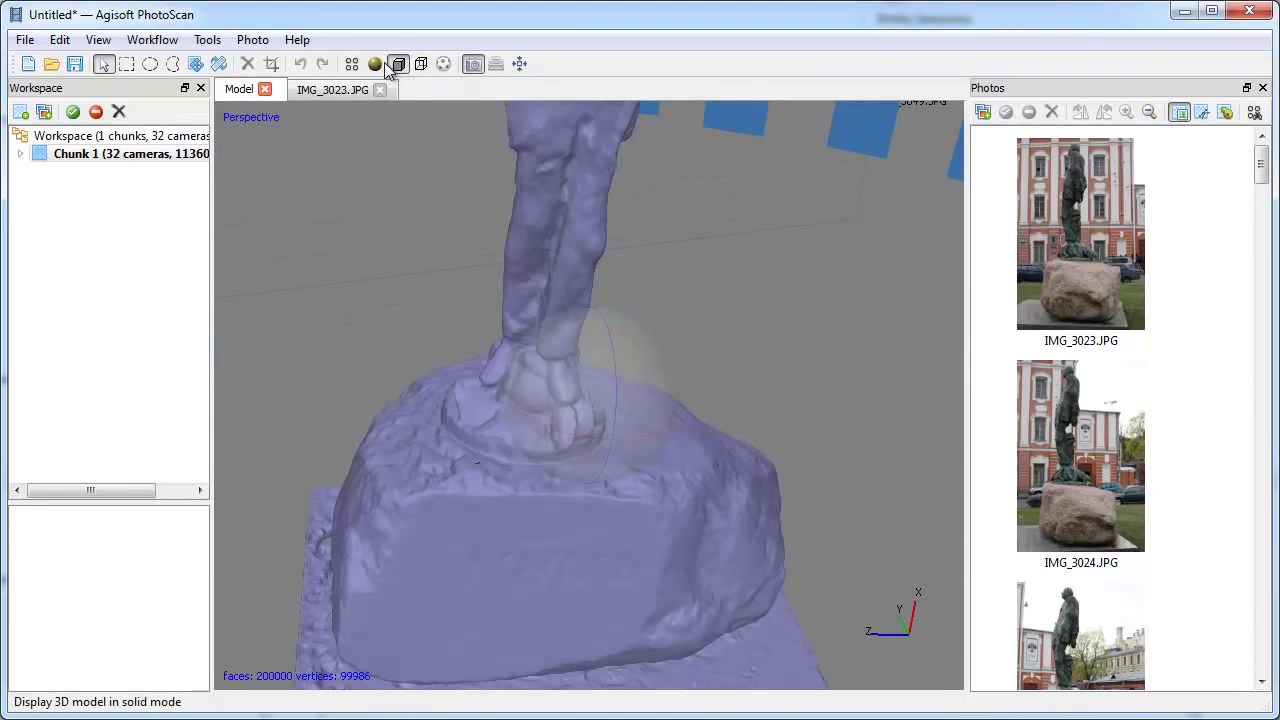
pyautogui.click(376, 64)
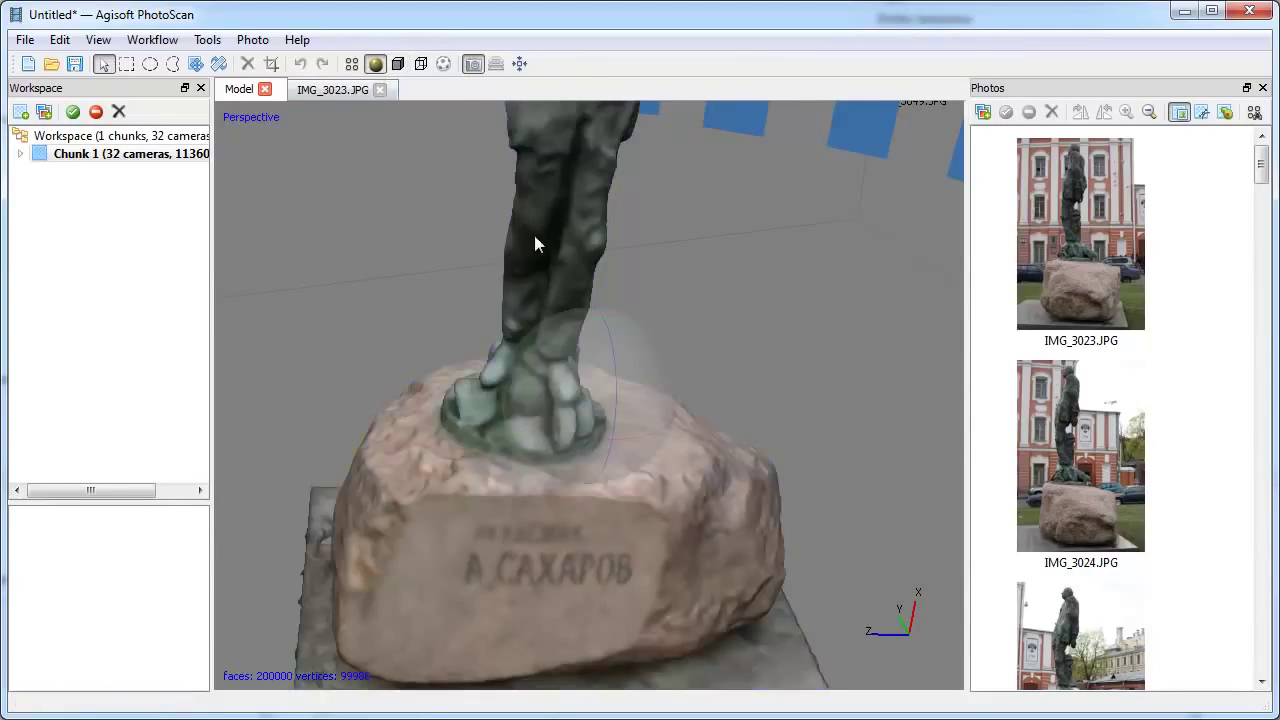
pyautogui.scroll(-5, 534, 235)
pyautogui.scroll(-2, 534, 237)
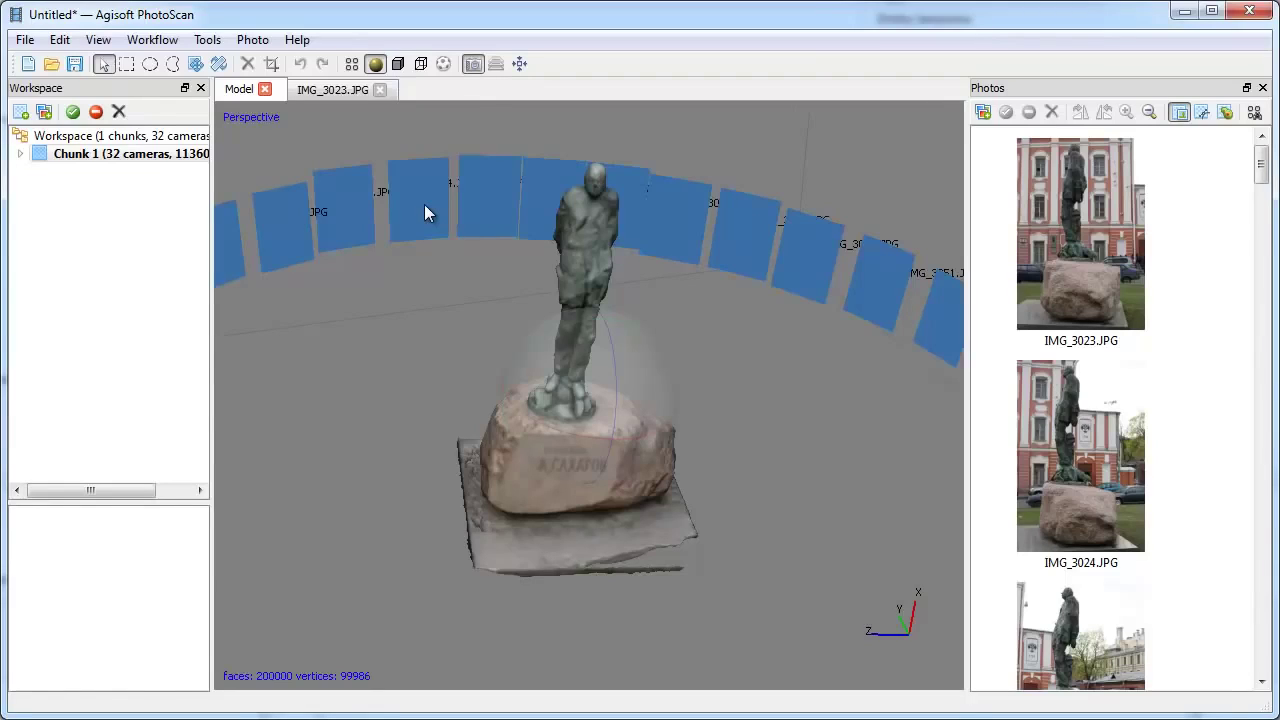
# In solid view, box-select and delete the slab's ragged front edge, then return to shaded display.
pyautogui.click(398, 64)
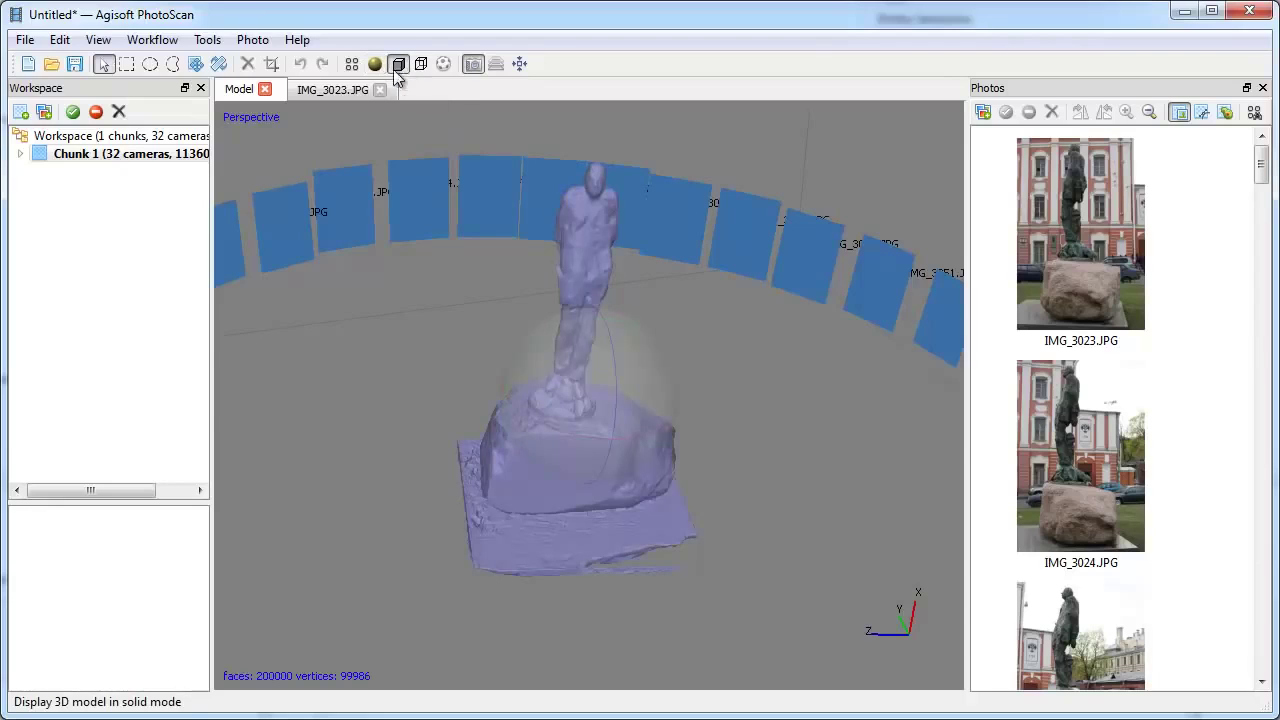
pyautogui.click(127, 66)
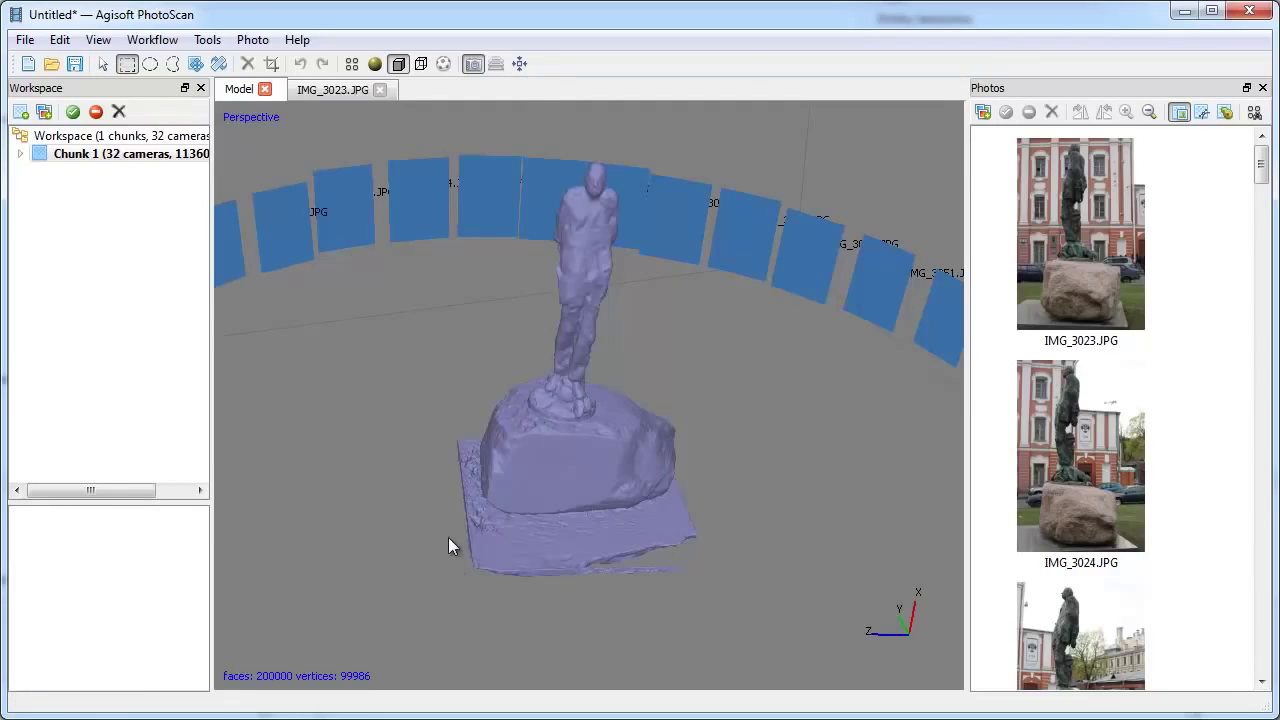
pyautogui.moveTo(448, 537); pyautogui.dragTo(712, 588)
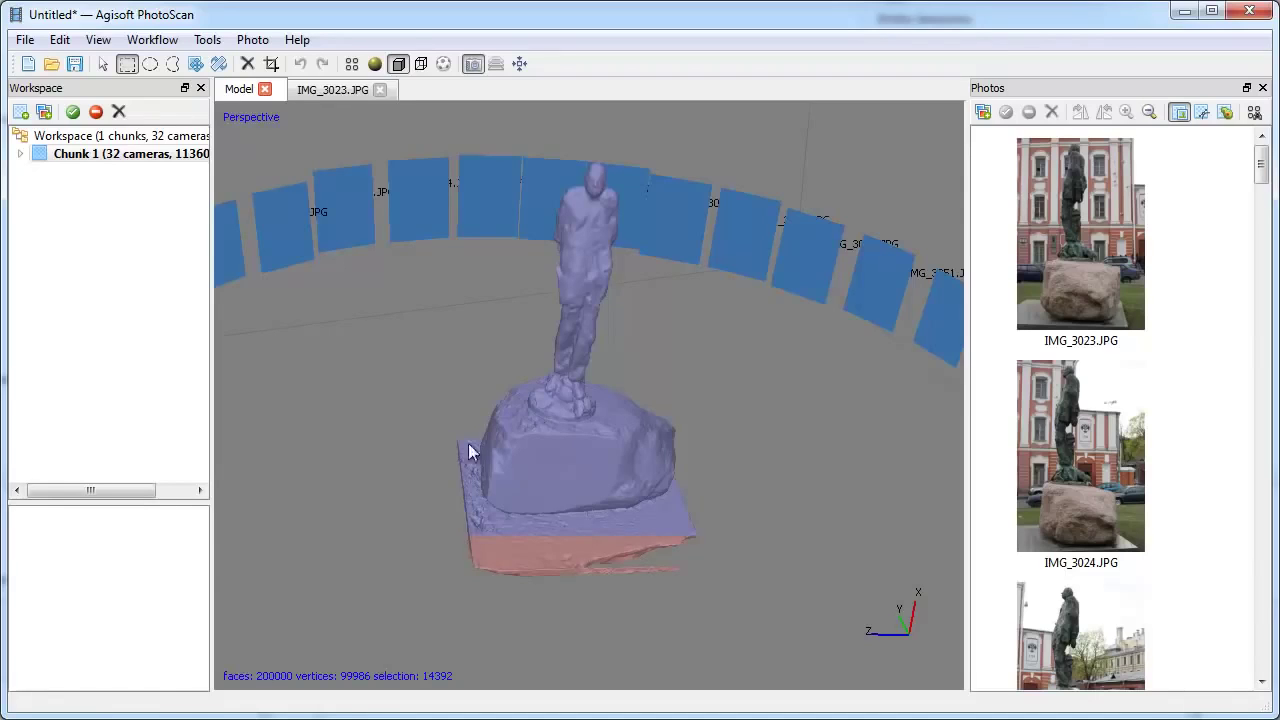
pyautogui.click(248, 64)
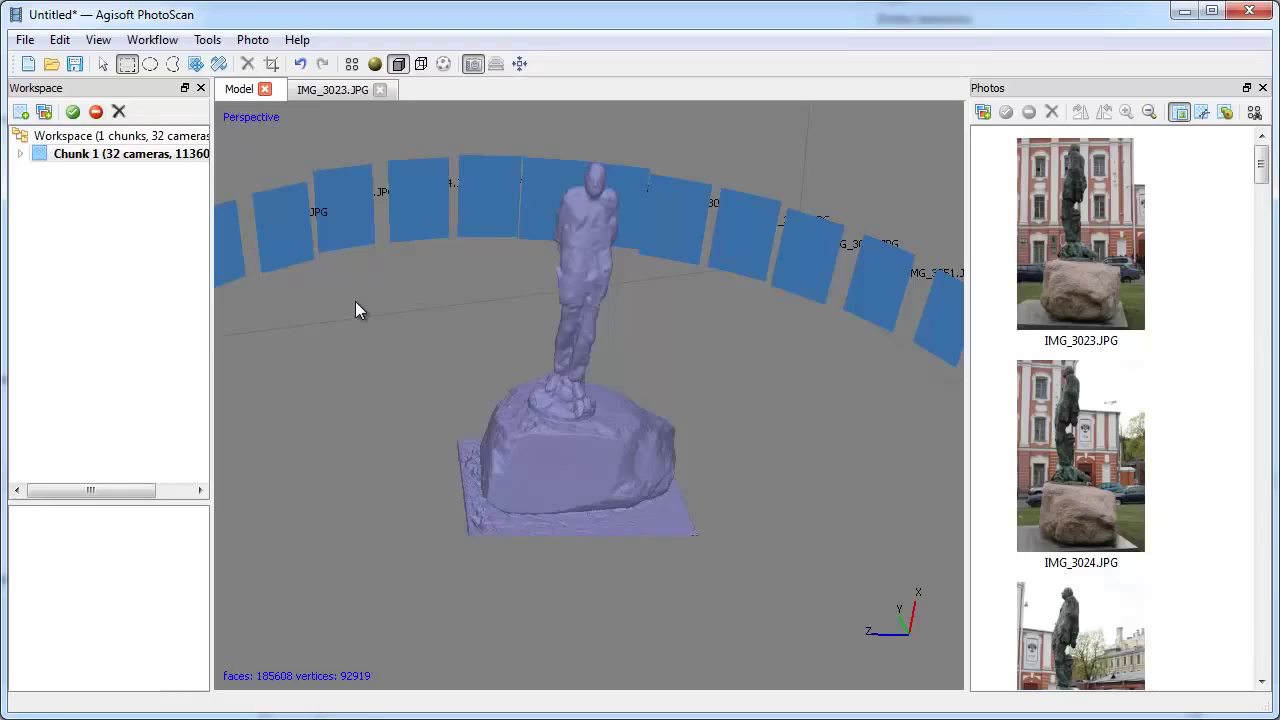
pyautogui.click(375, 64)
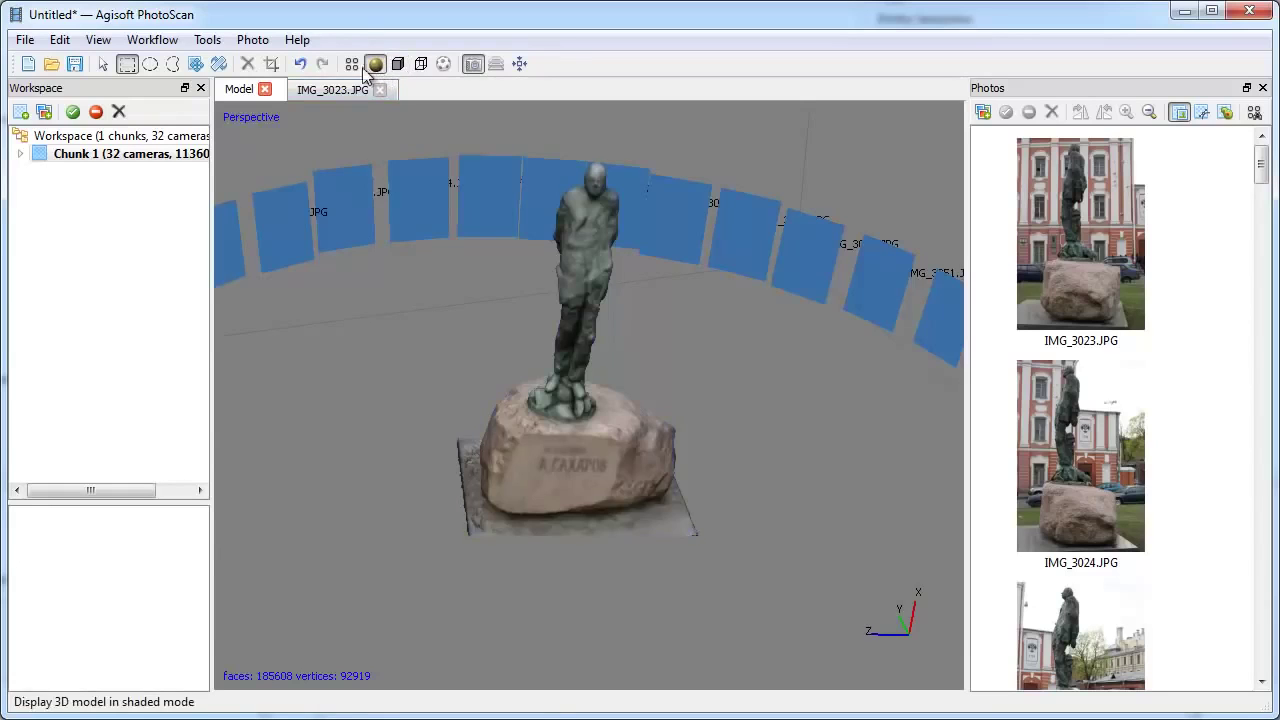
# Build the texture with Generic mapping, Average blending and a 4096×4096 atlas.
pyautogui.click(166, 42)
pyautogui.click(190, 160)
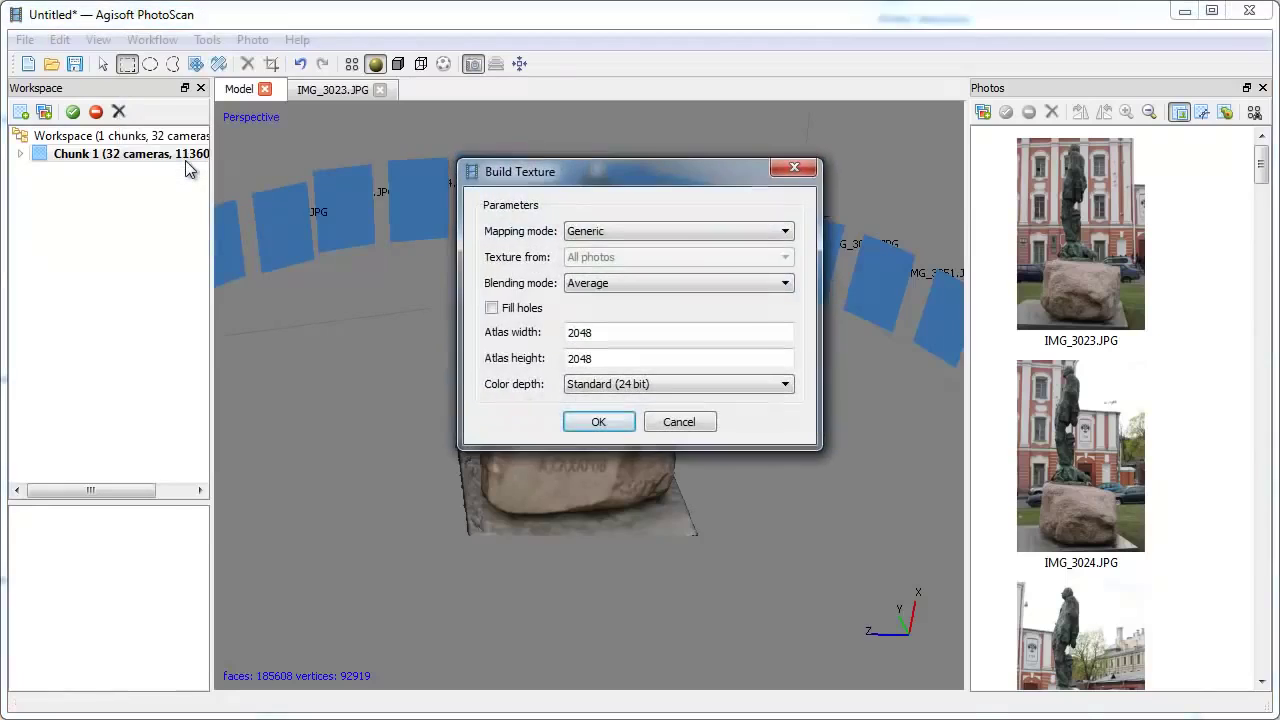
pyautogui.click(786, 236)
pyautogui.click(776, 252)
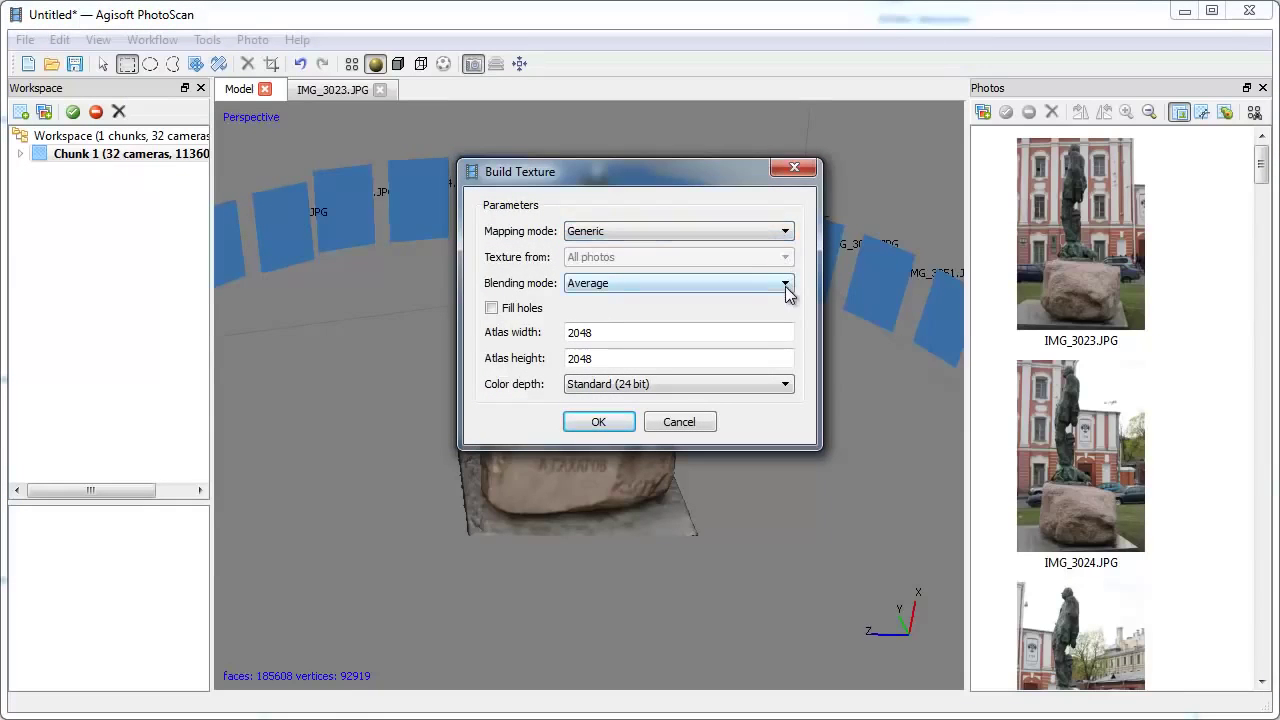
pyautogui.click(786, 286)
pyautogui.click(780, 314)
pyautogui.moveTo(603, 337); pyautogui.dragTo(548, 340)
pyautogui.write('4096')
pyautogui.moveTo(600, 360); pyautogui.dragTo(557, 358)
pyautogui.write('4096')
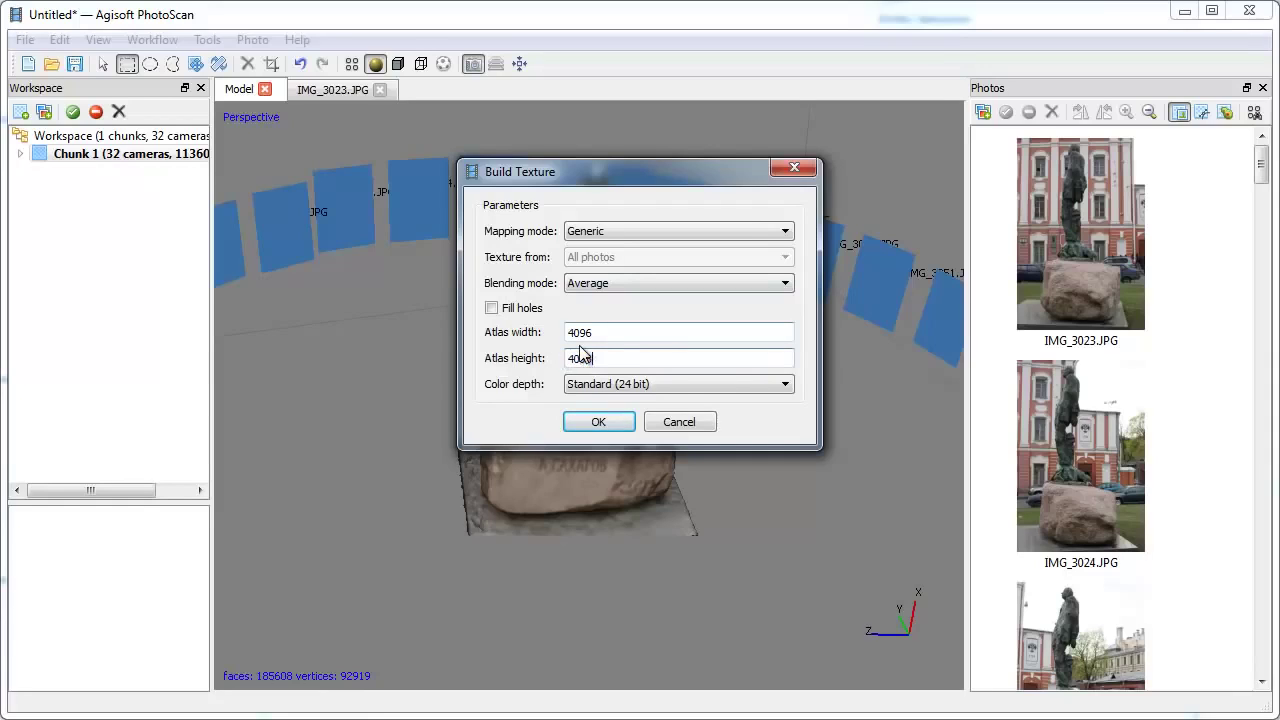
pyautogui.click(598, 422)
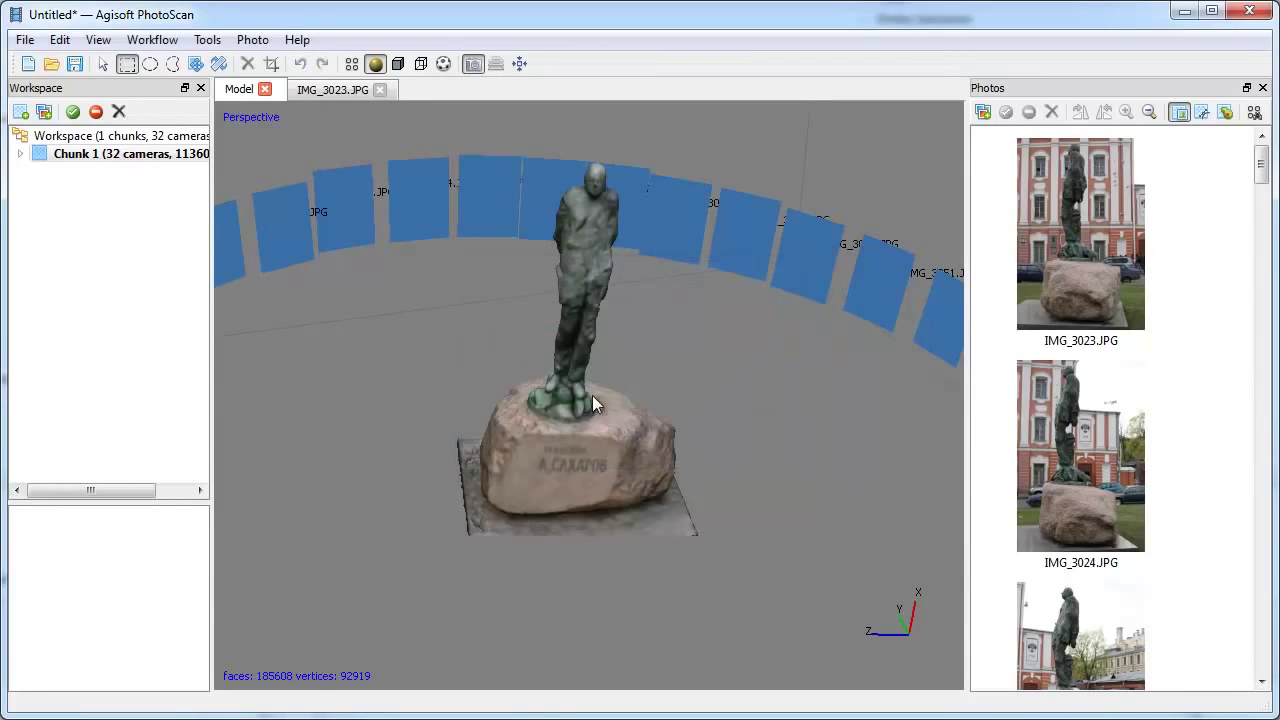
# Switch to textured display and zoom and rotate to inspect the legible boulder inscription.
pyautogui.click(443, 64)
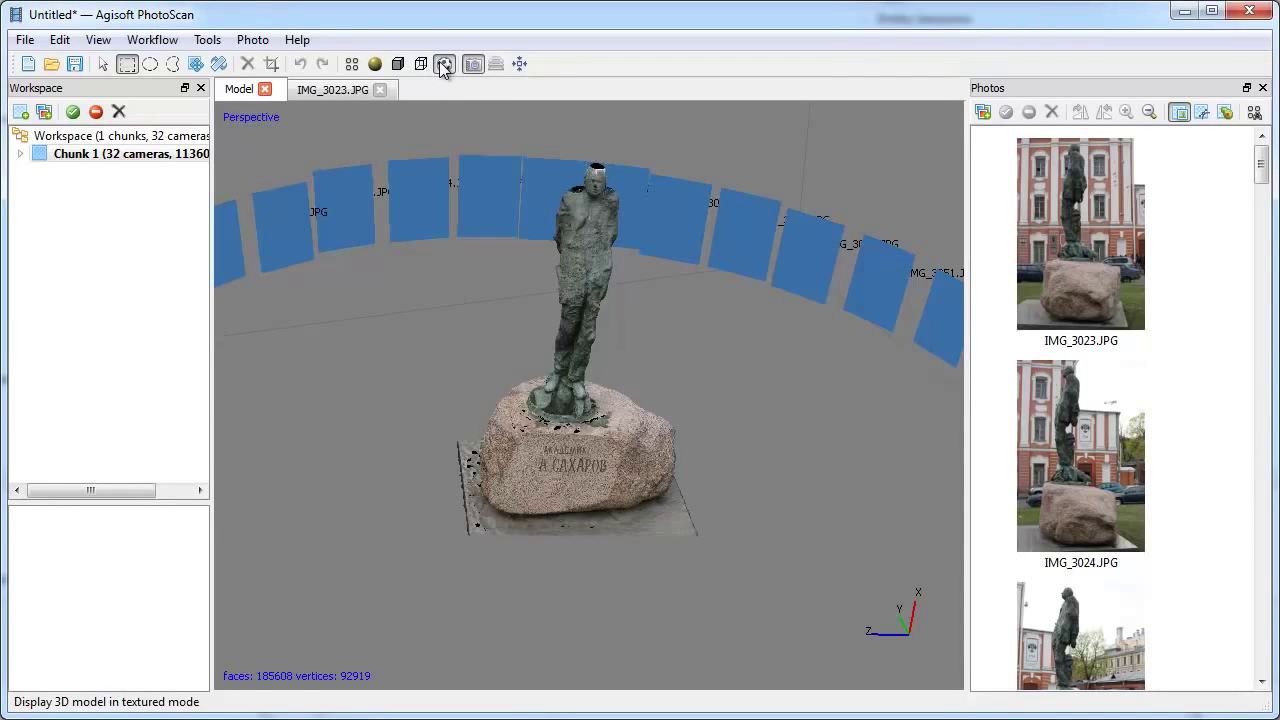
pyautogui.press('v')
pyautogui.moveTo(760, 560); pyautogui.dragTo(787, 578)
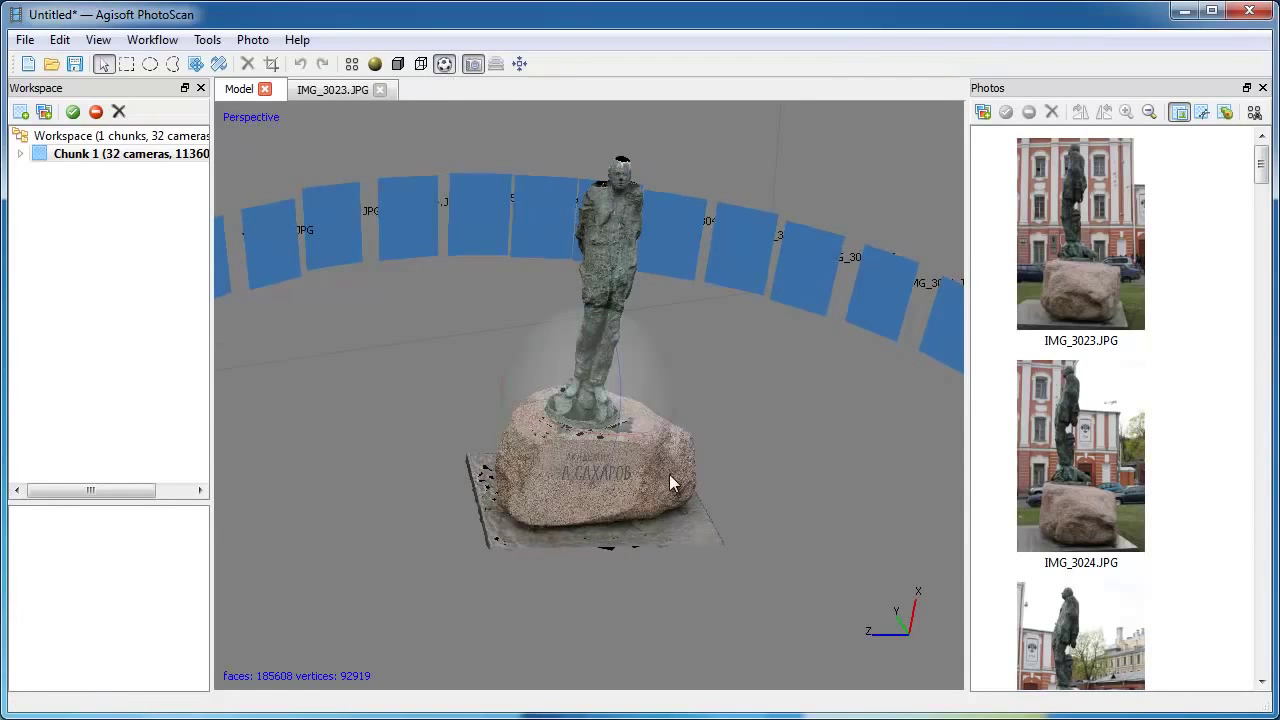
pyautogui.scroll(3, 669, 474)
pyautogui.moveTo(601, 267); pyautogui.dragTo(597, 295)
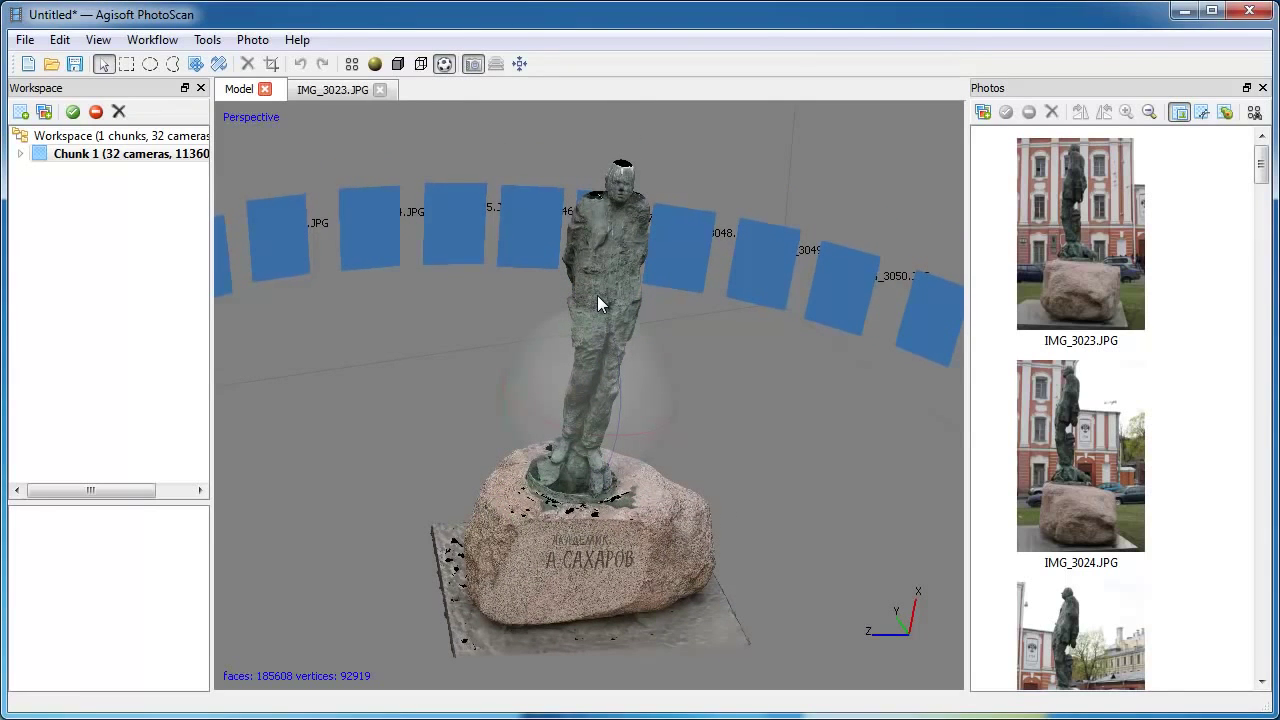
# Export the model as Adobe PDF named model1 and confirm the export options.
pyautogui.click(22, 42)
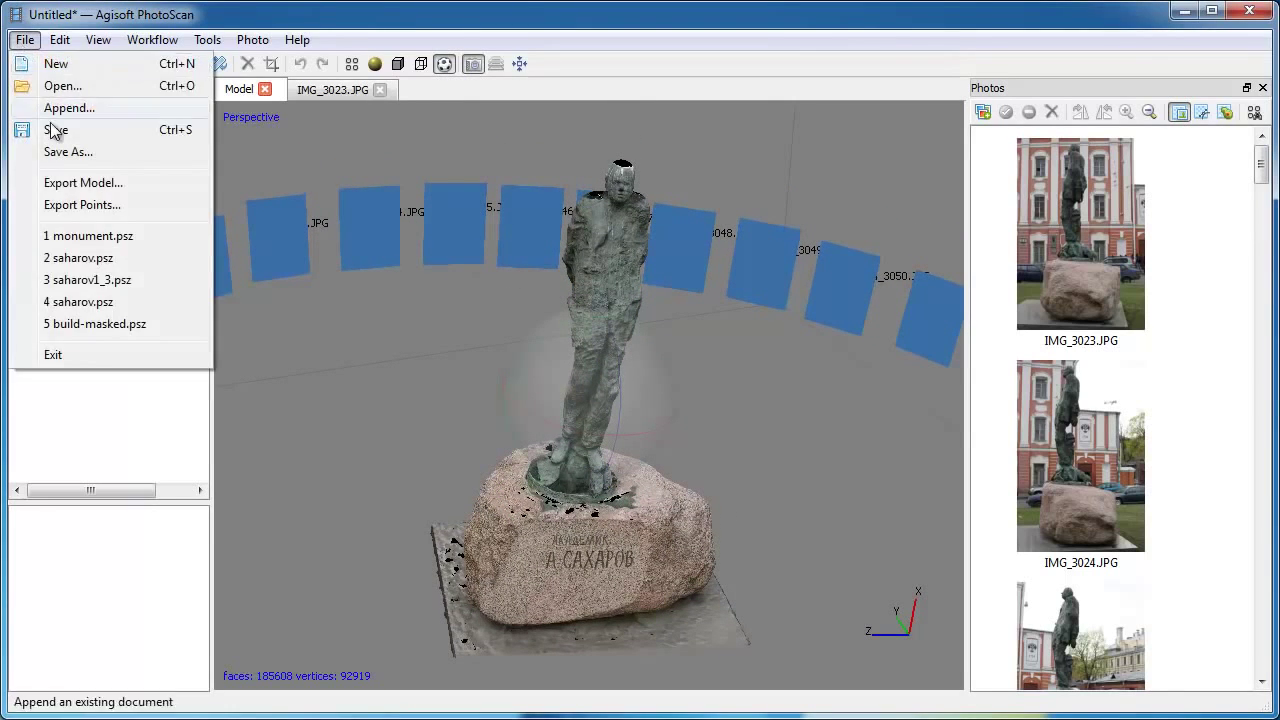
pyautogui.click(105, 186)
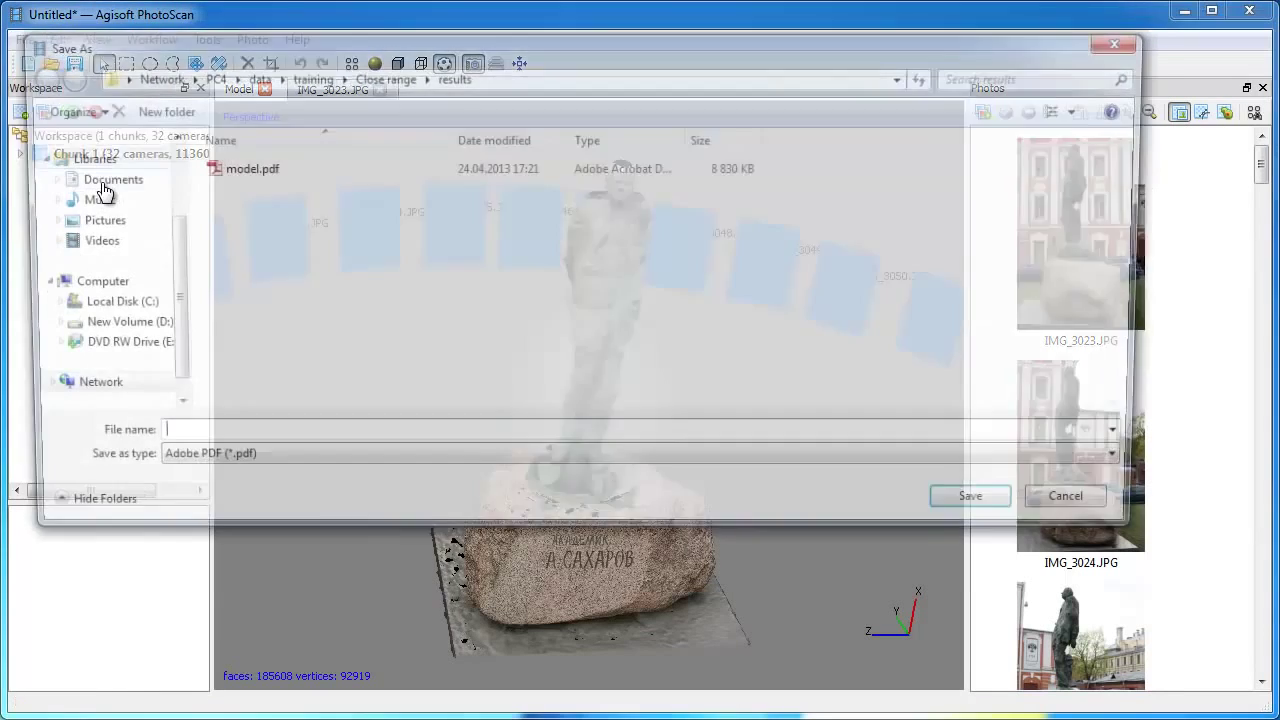
pyautogui.write('m')
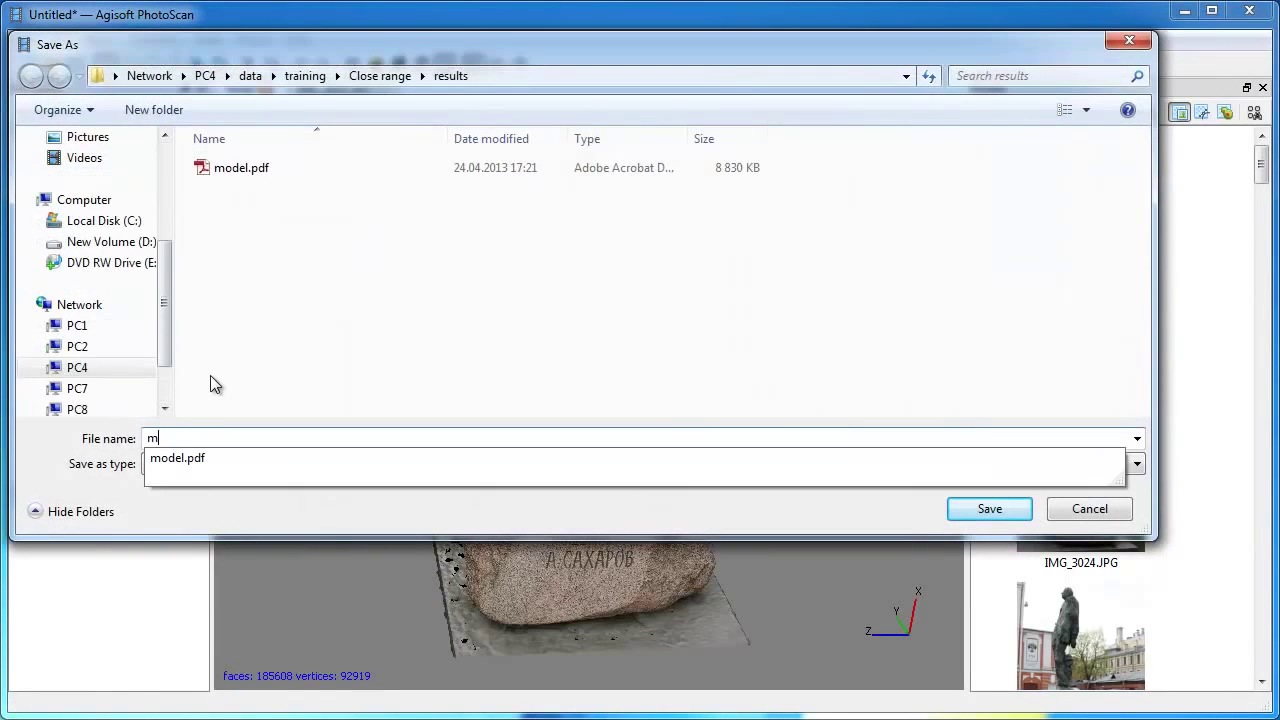
pyautogui.write('odel1')
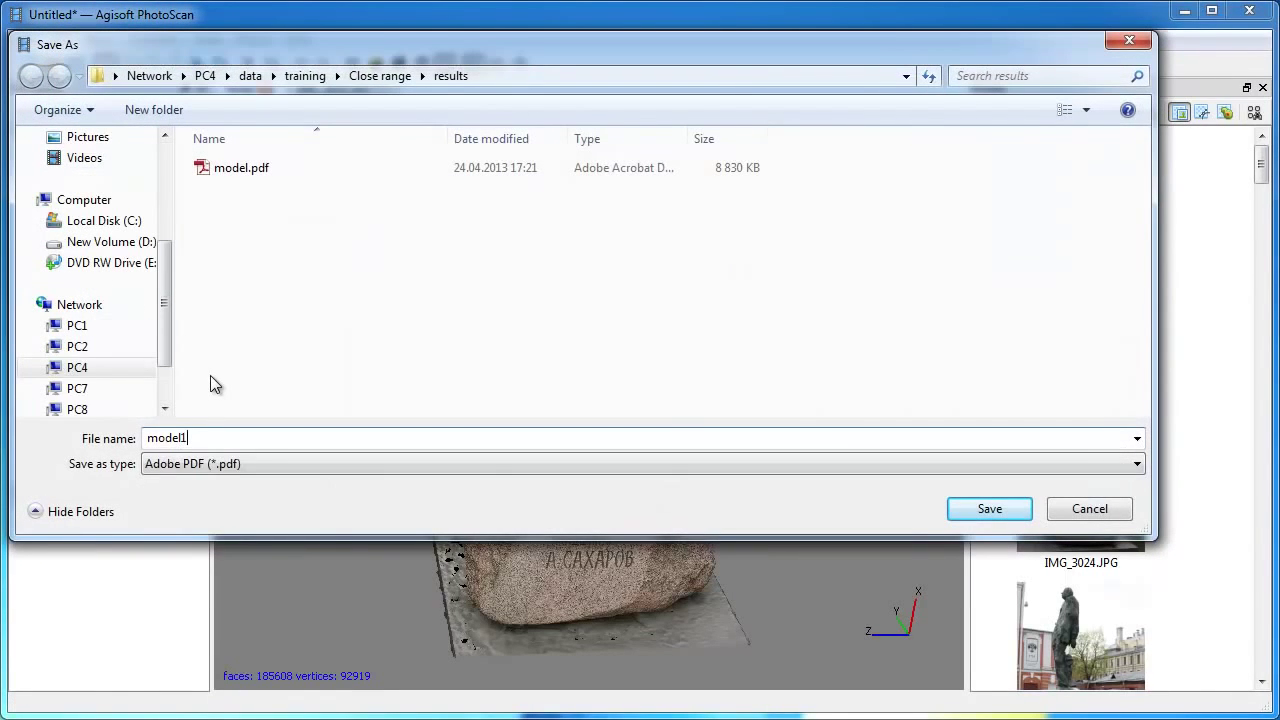
pyautogui.click(1139, 464)
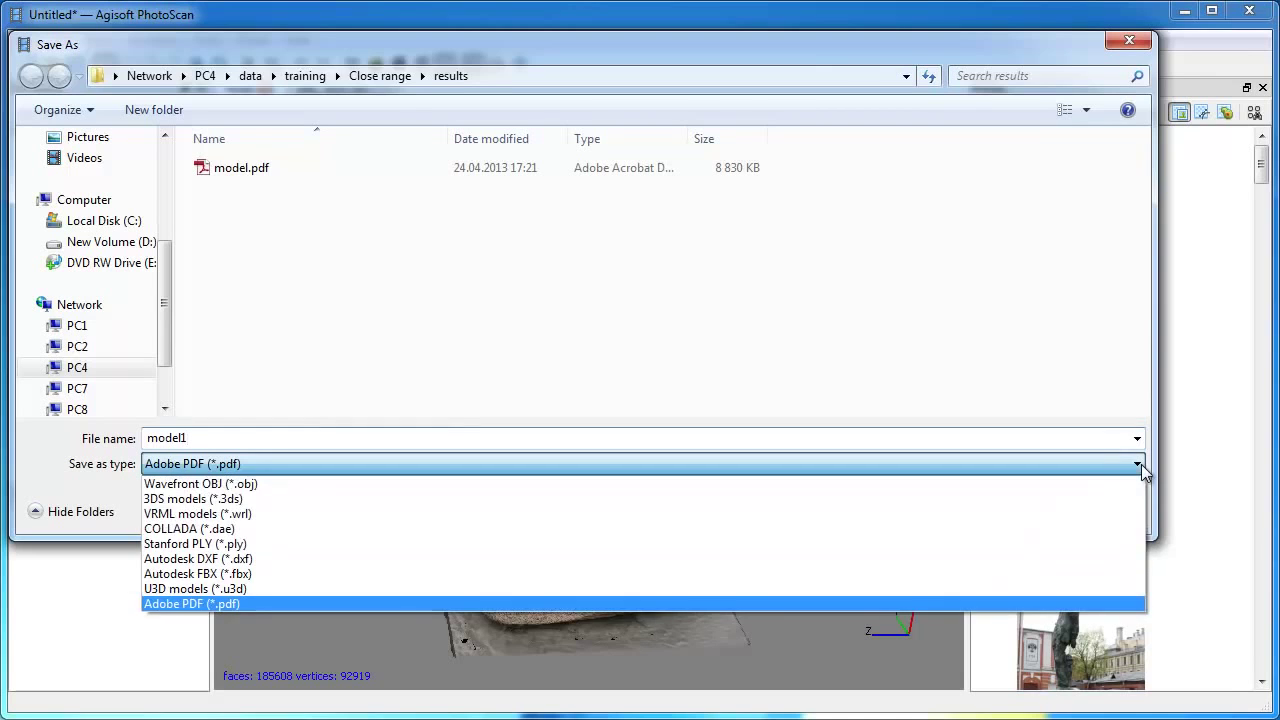
pyautogui.click(1070, 604)
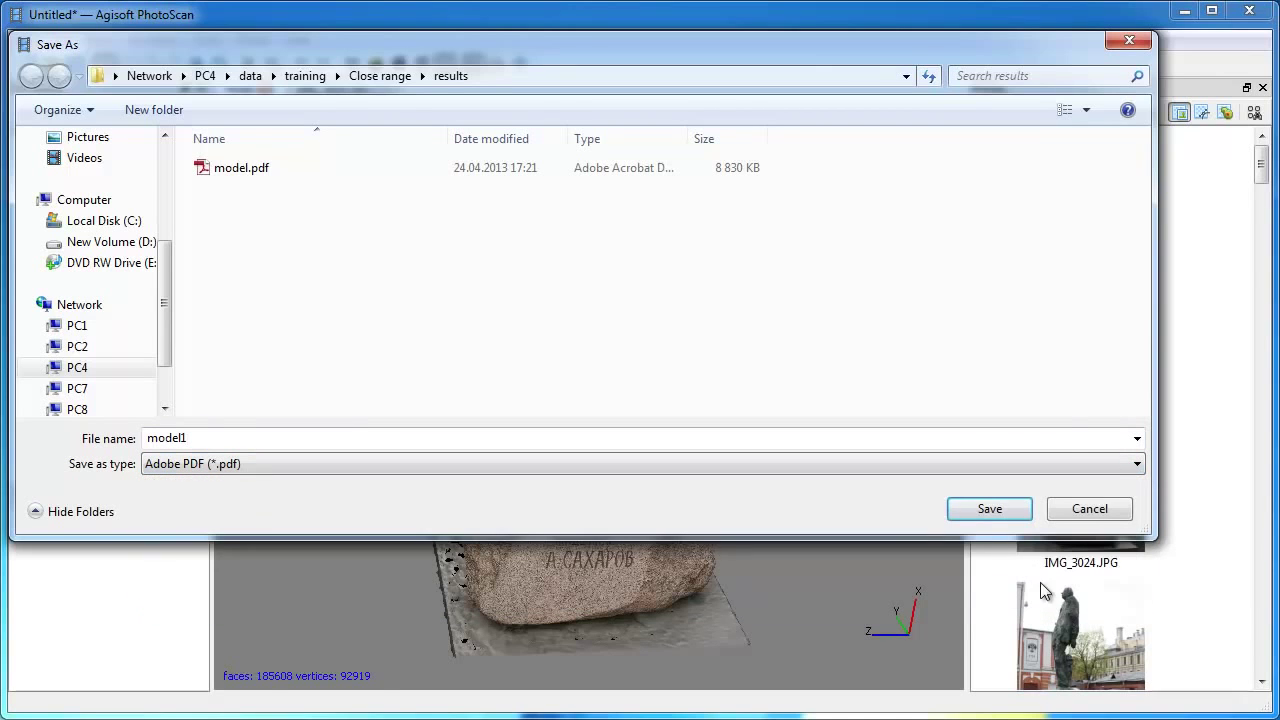
pyautogui.click(1009, 516)
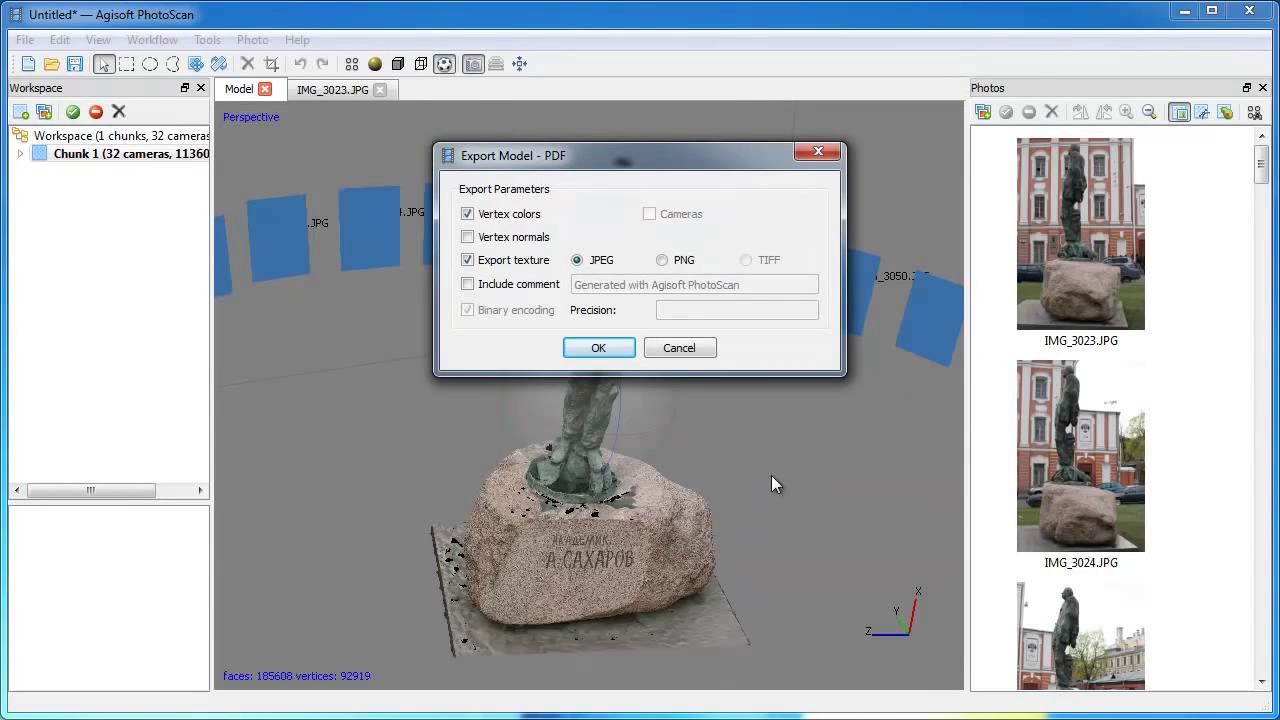
pyautogui.click(588, 352)
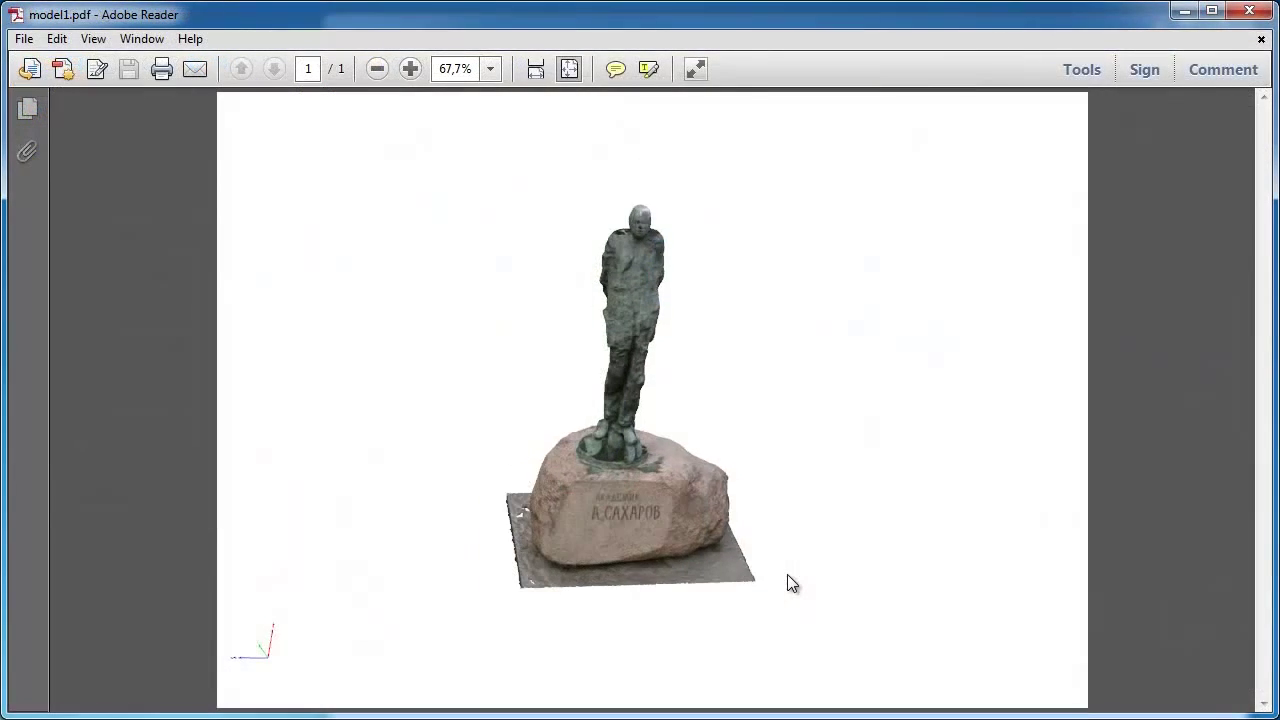
# Zoom in on the embedded 3D statue in model1.pdf.
pyautogui.scroll(3, 787, 574)
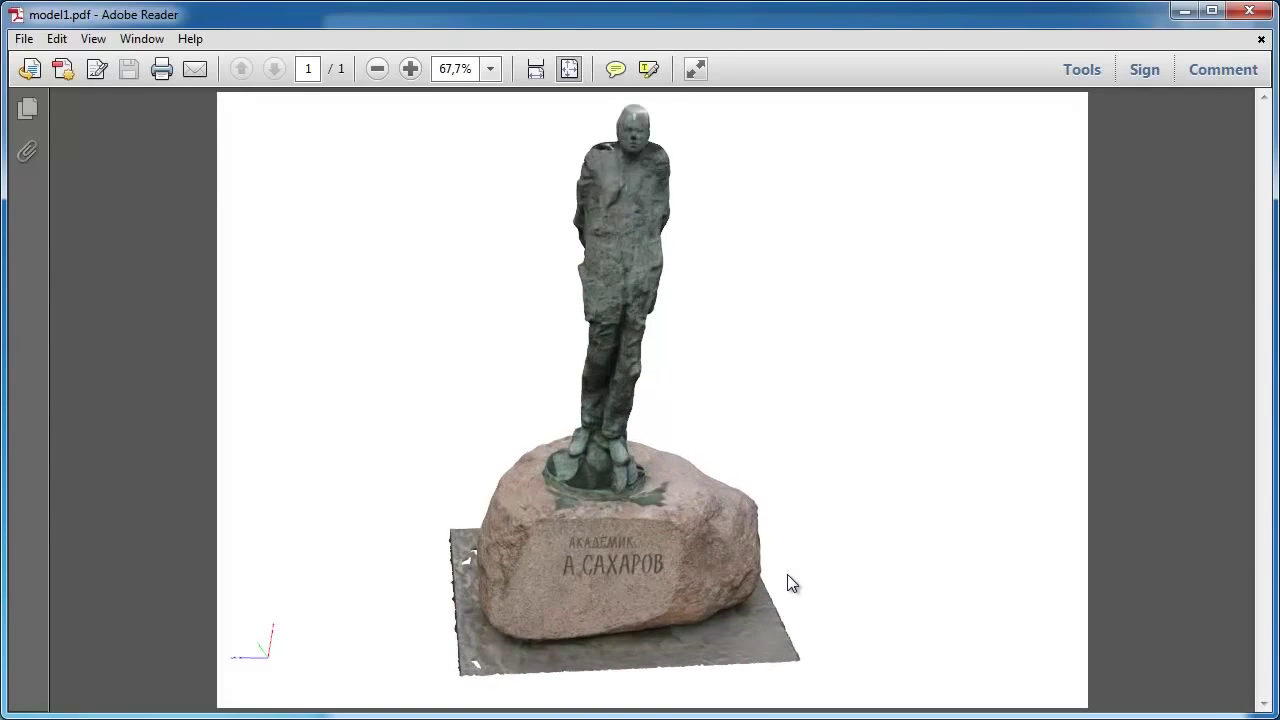